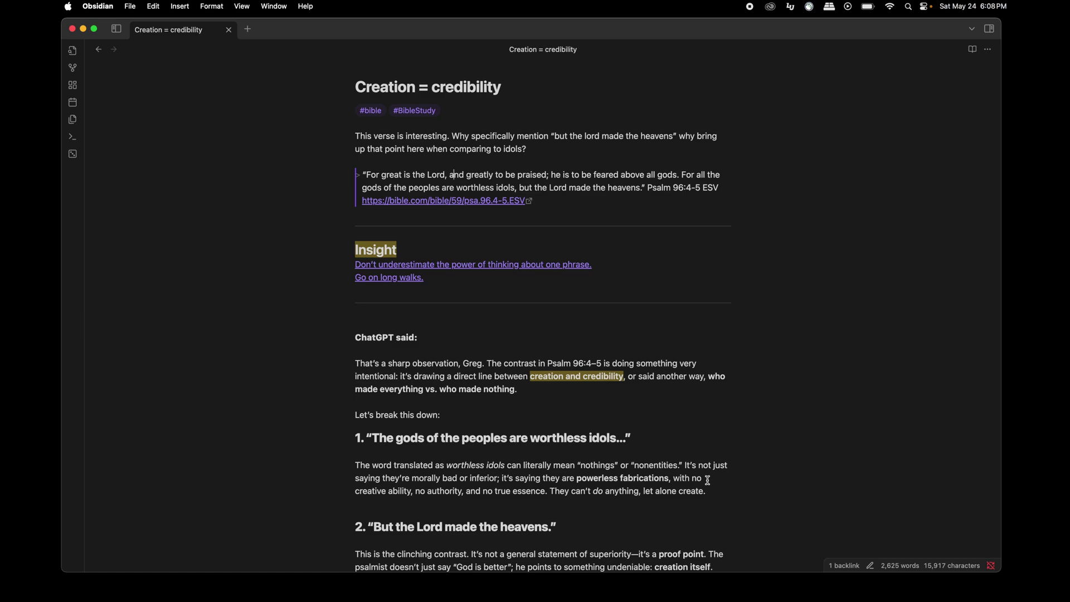
# Step: Select the phrase 'but the Lord made the heavens' in the Psalm 96:4–5 block quote
pyautogui.scroll(-1, 649, 271)
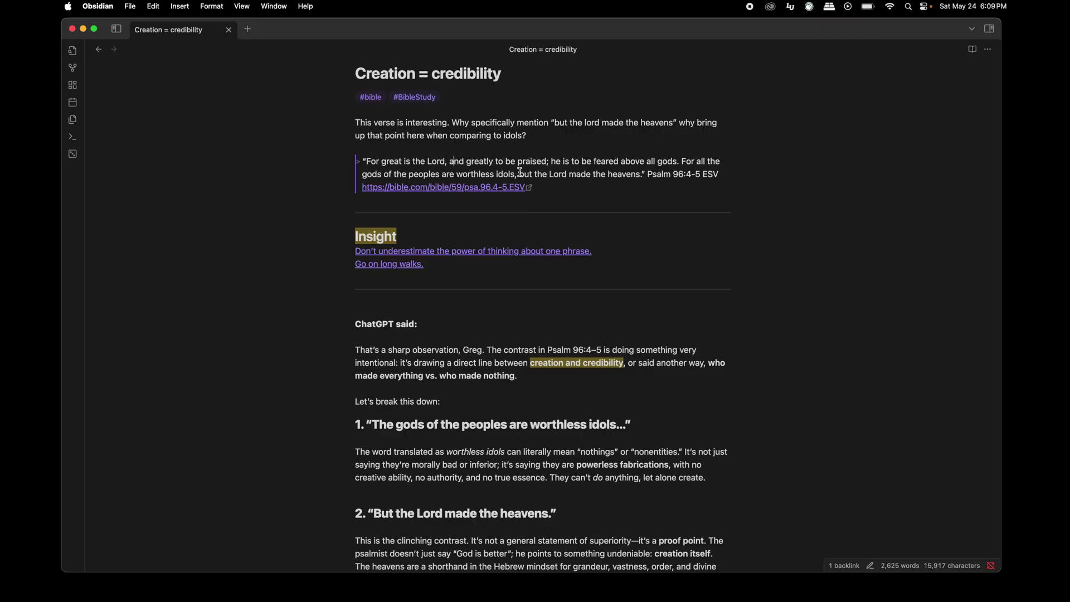
pyautogui.moveTo(520, 174); pyautogui.dragTo(641, 175)
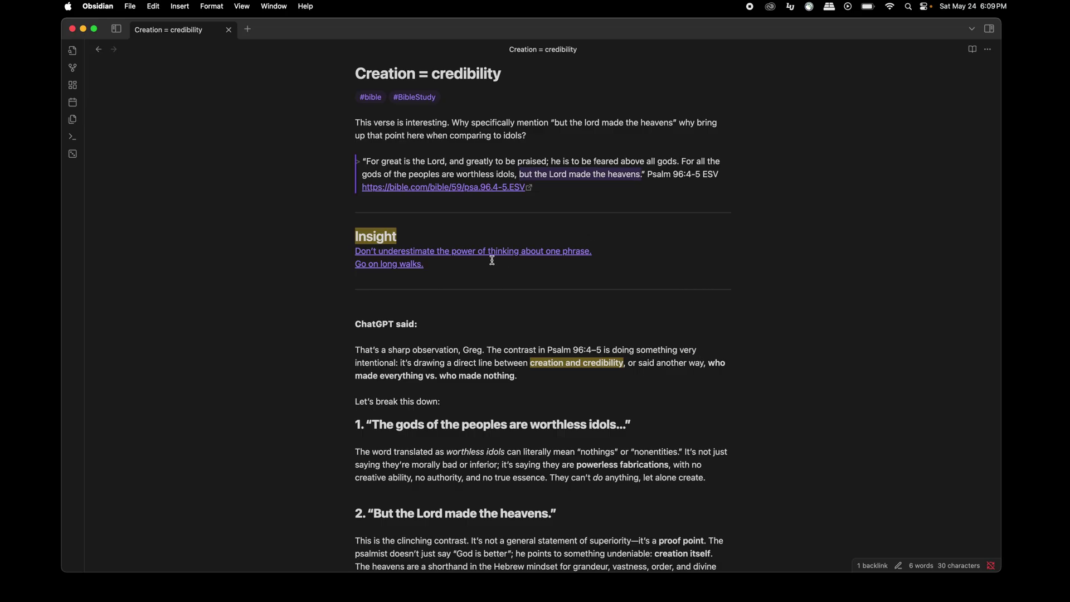
# Step: Follow the first Insight link to 'Don't underestimate the power of thinking about one phrase.'
pyautogui.click(455, 252)
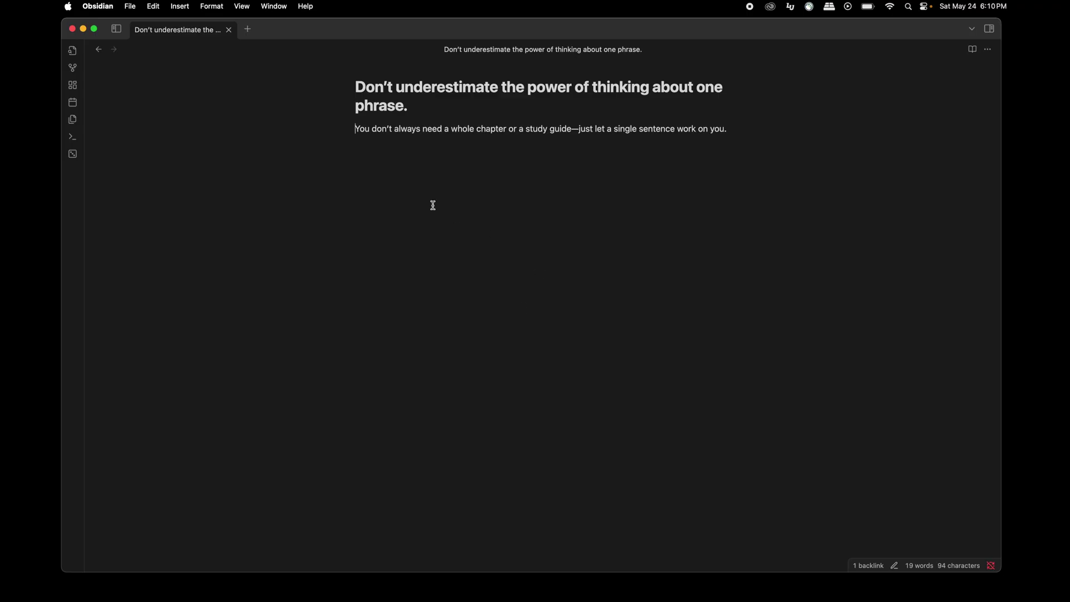
# Step: Return to Creation = credibility, view the Graph view, then open 'Go on long walks.'
pyautogui.click(99, 50)
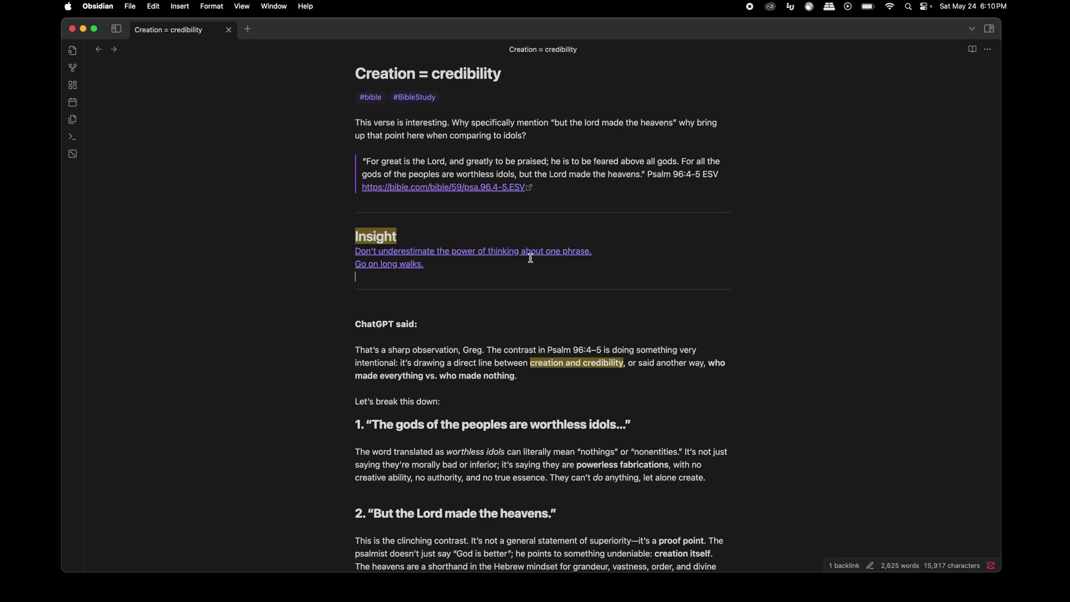
pyautogui.click(72, 68)
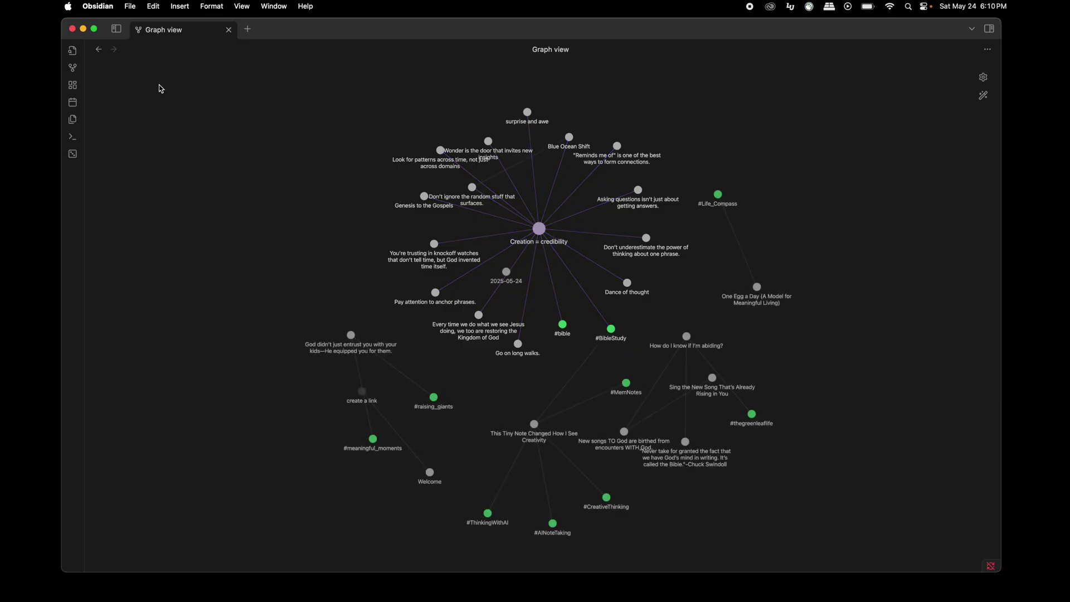
pyautogui.click(99, 51)
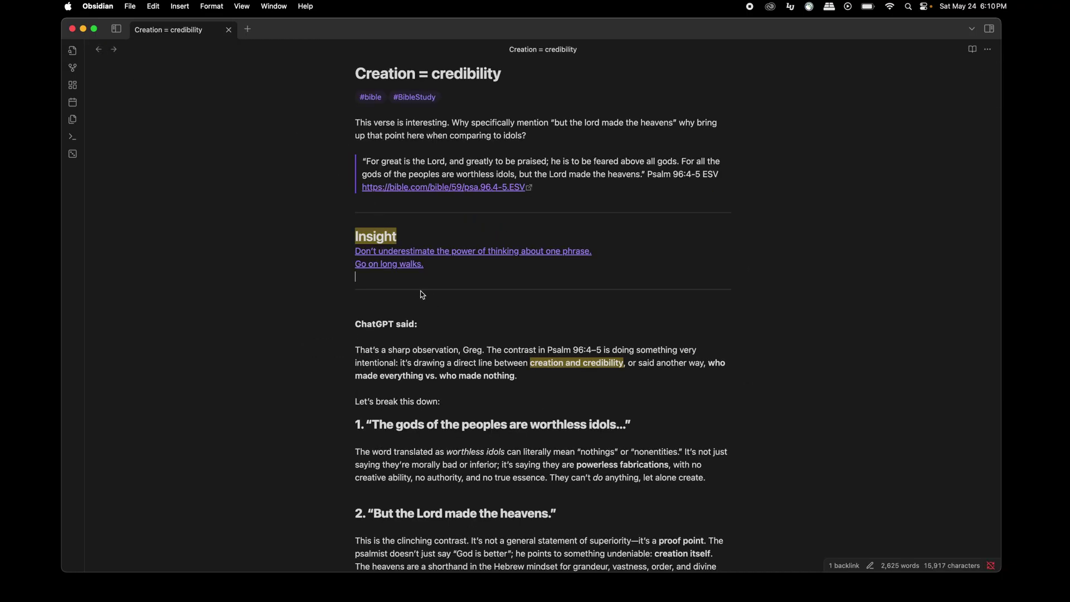
pyautogui.scroll(-1, 413, 282)
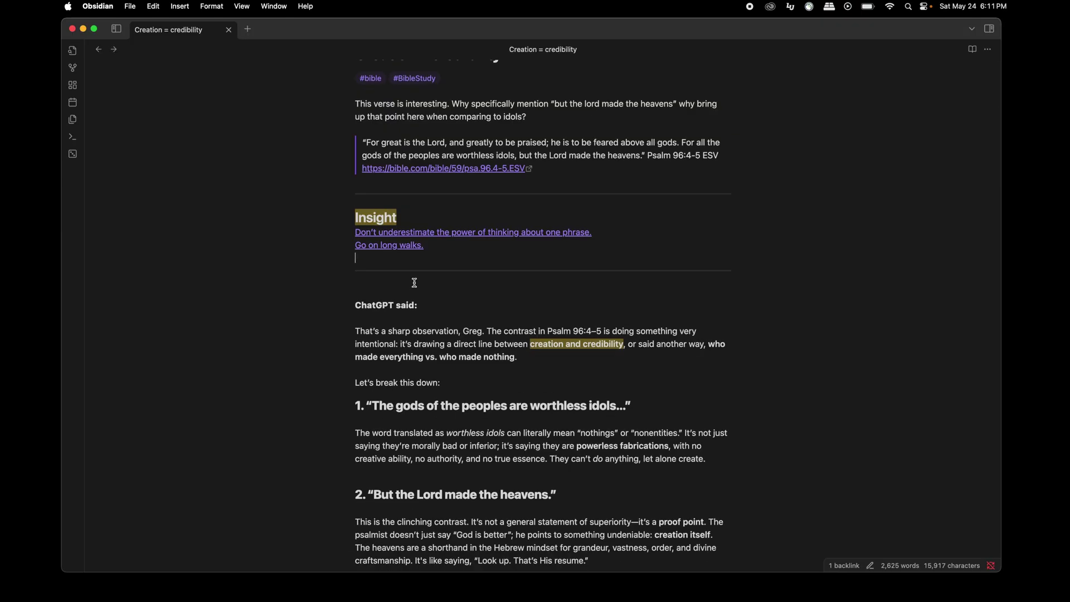
pyautogui.click(406, 246)
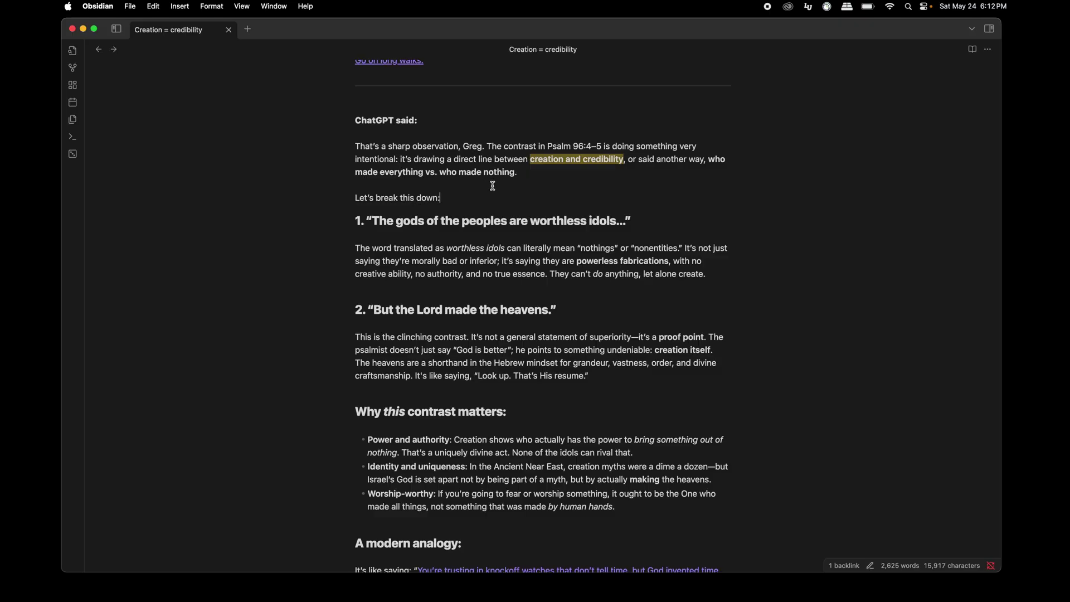
# Step: Visit 'Pay attention to anchor phrases.' from the second Insight block, then return to Creation = credibility
pyautogui.scroll(8, 497, 186)
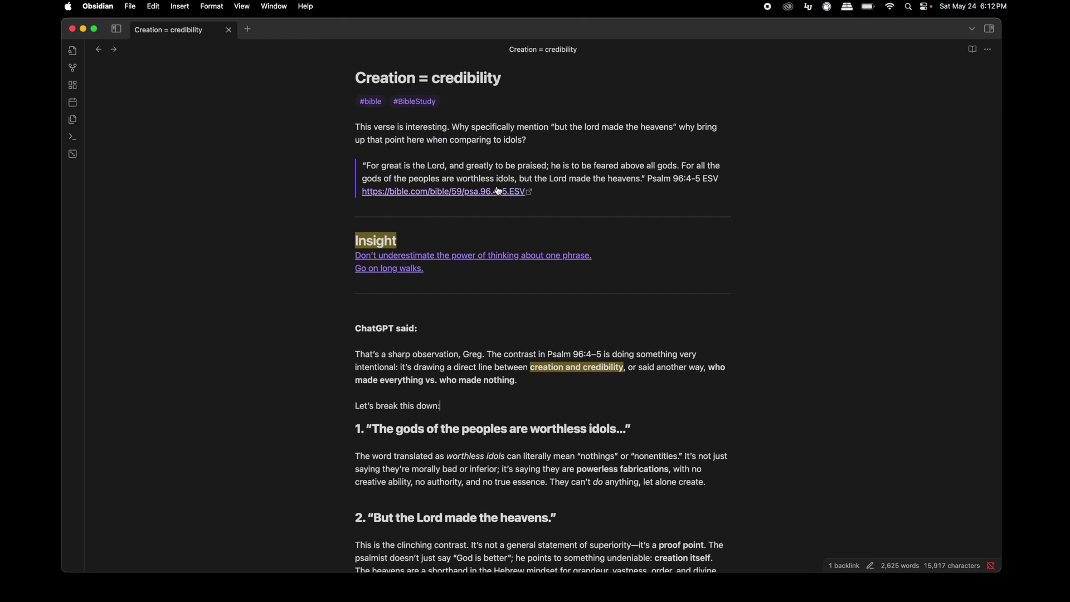
pyautogui.scroll(-6, 514, 244)
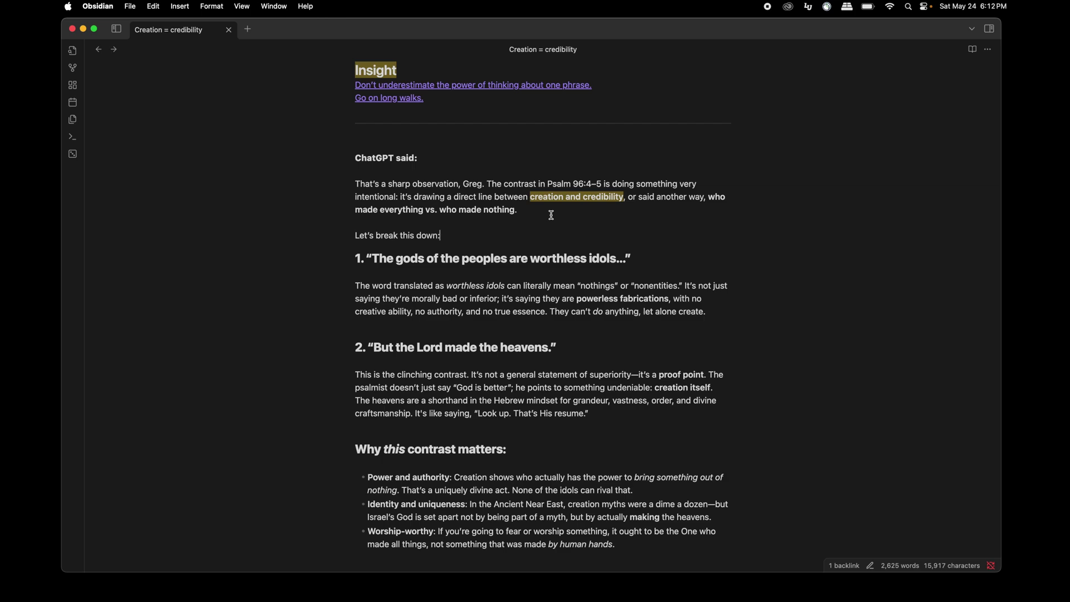
pyautogui.scroll(-10, 551, 214)
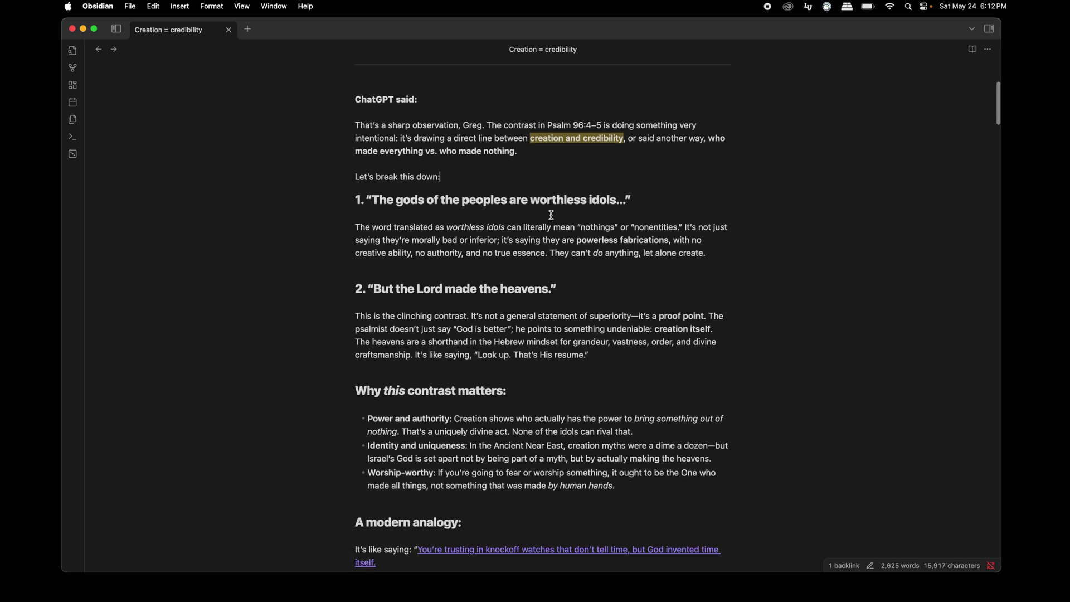
pyautogui.scroll(-5, 551, 214)
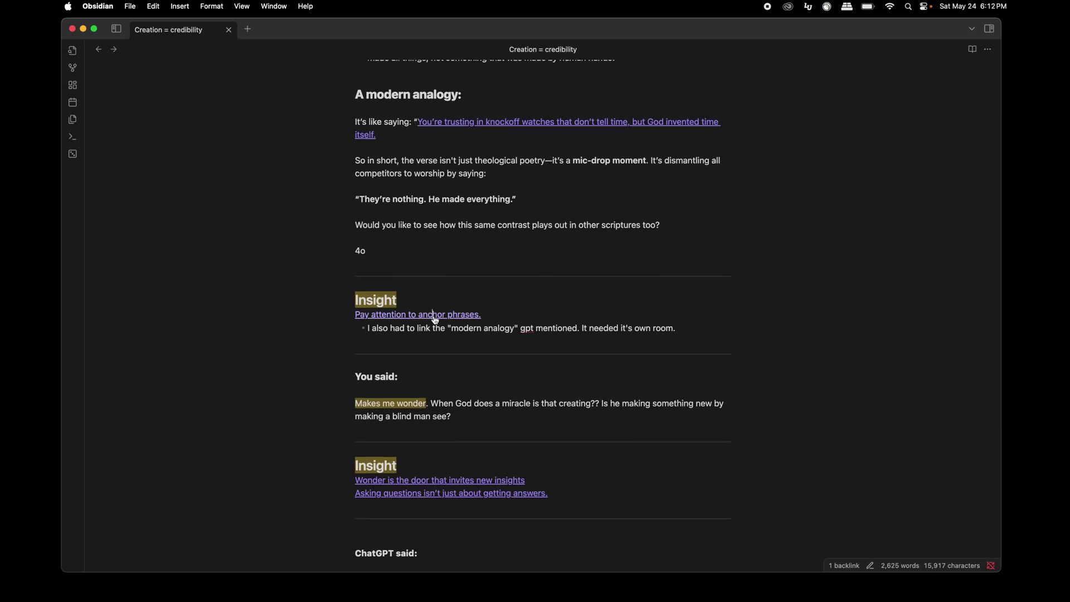
pyautogui.click(435, 314)
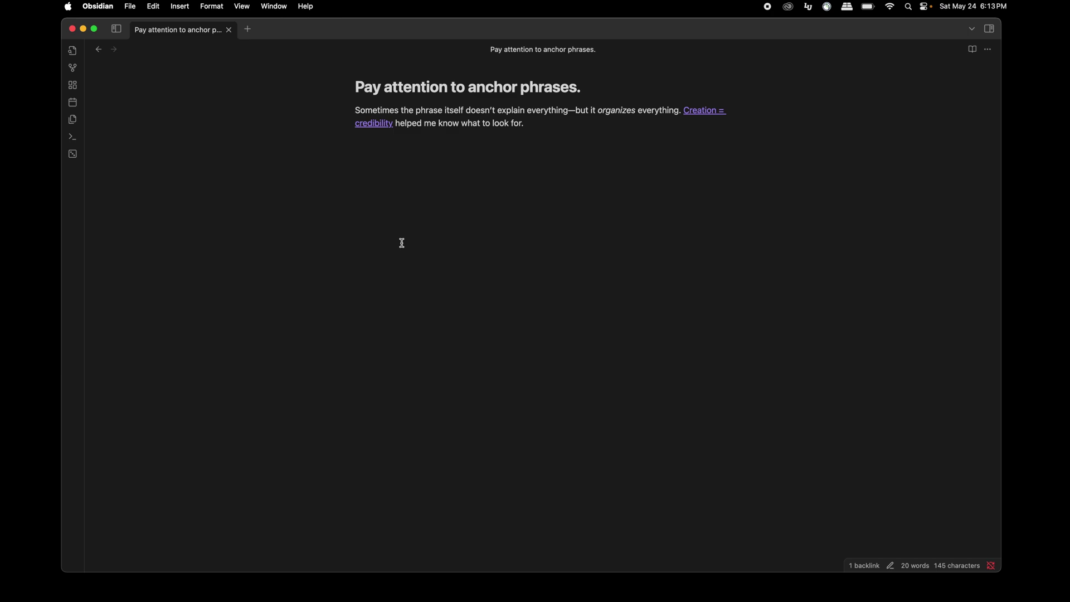
pyautogui.click(99, 52)
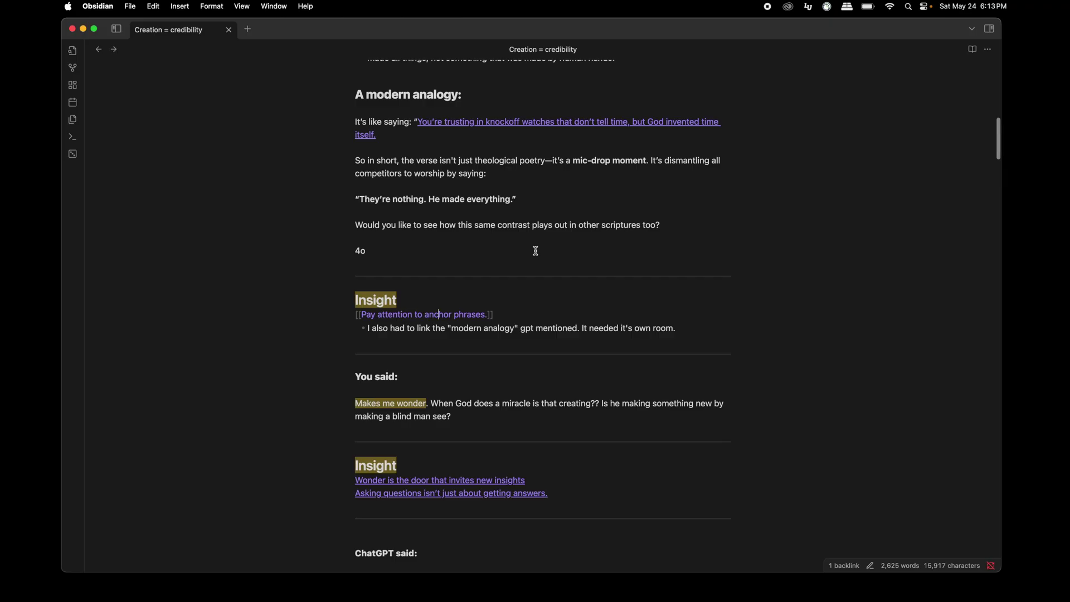
pyautogui.scroll(6, 535, 248)
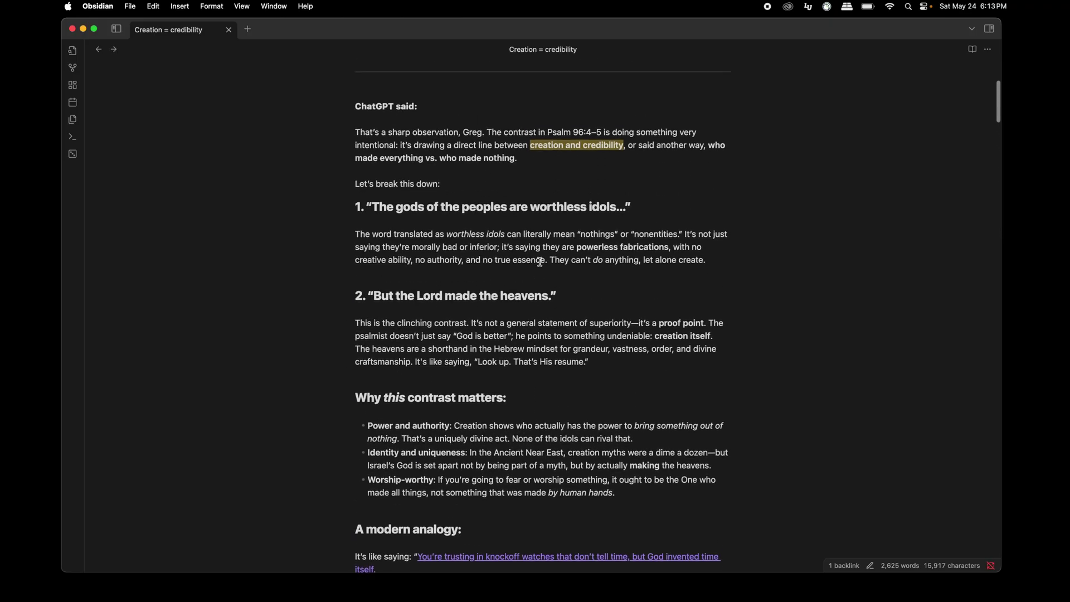
# Step: Find the knockoff-watches link under A modern analogy and open its empty note
pyautogui.scroll(-5, 539, 261)
pyautogui.scroll(-2, 469, 162)
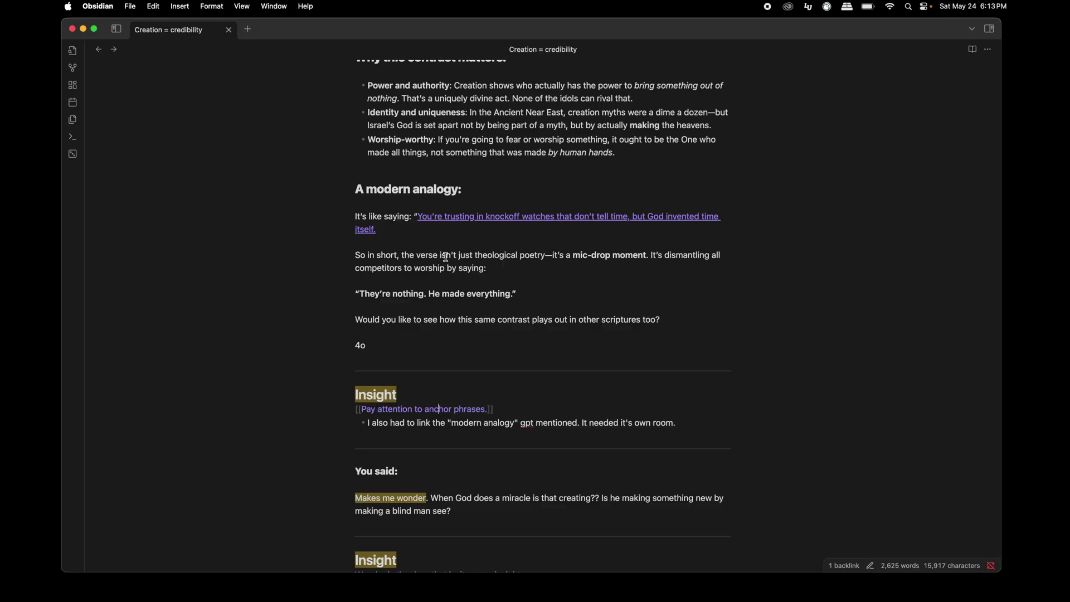
pyautogui.scroll(-1, 465, 281)
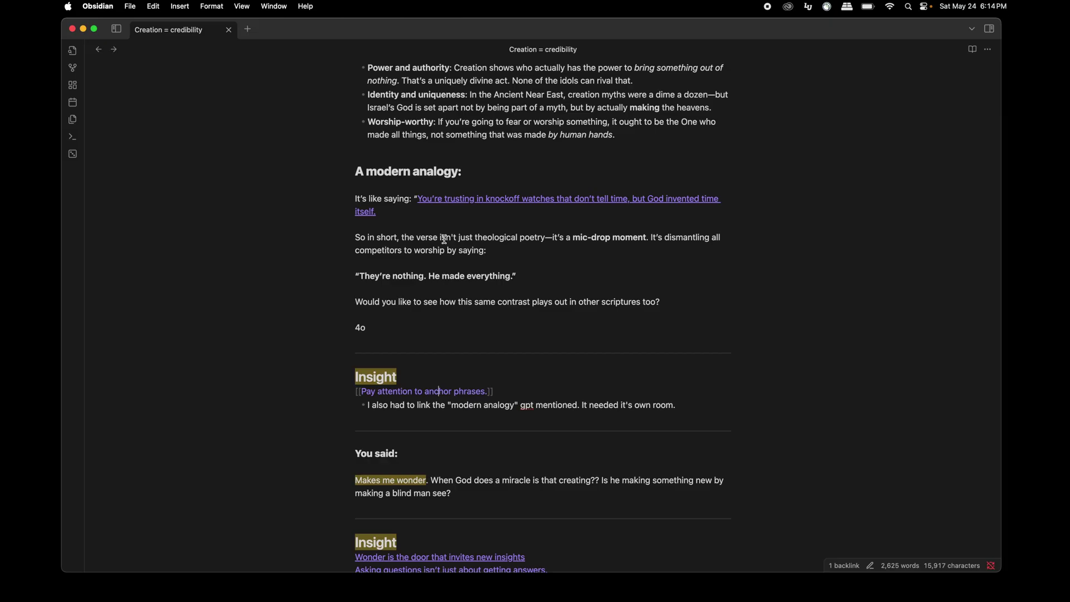
pyautogui.scroll(2, 444, 239)
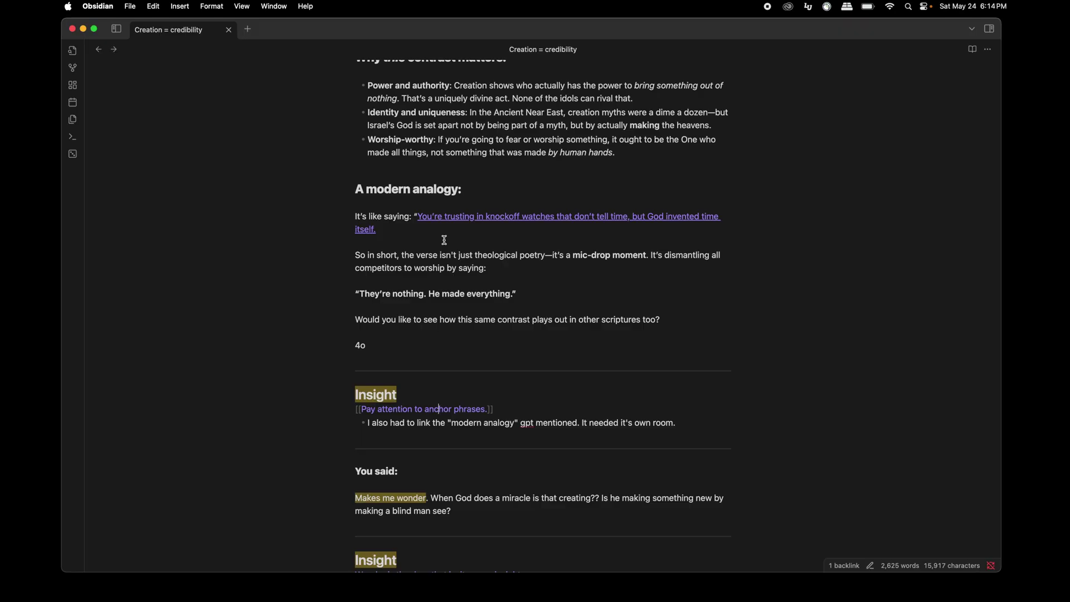
pyautogui.scroll(10, 444, 239)
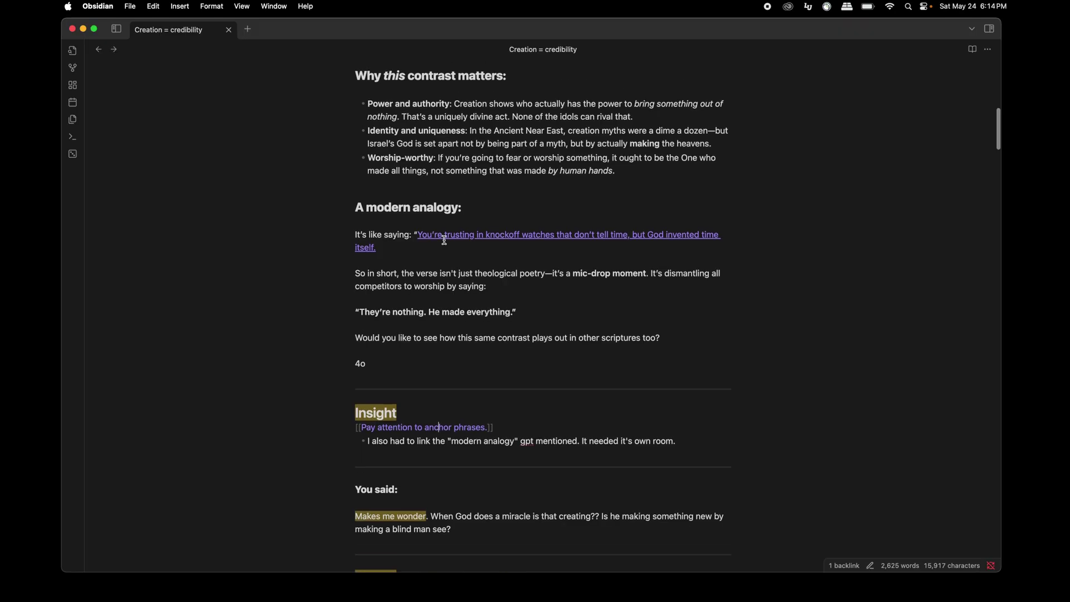
pyautogui.scroll(3, 444, 239)
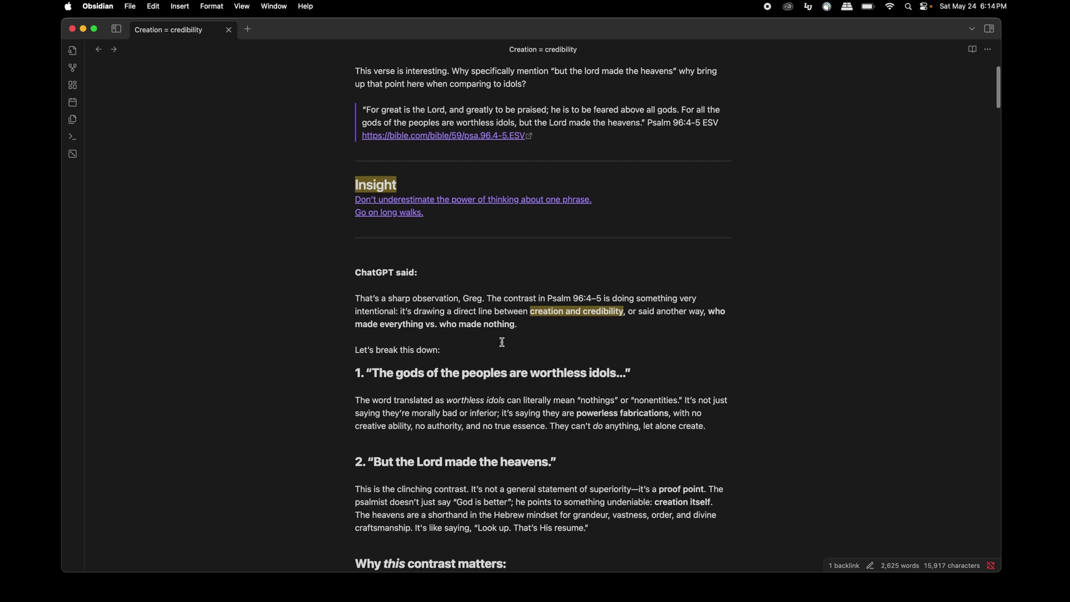
pyautogui.scroll(1, 502, 342)
pyautogui.scroll(-13, 502, 342)
pyautogui.scroll(-5, 502, 342)
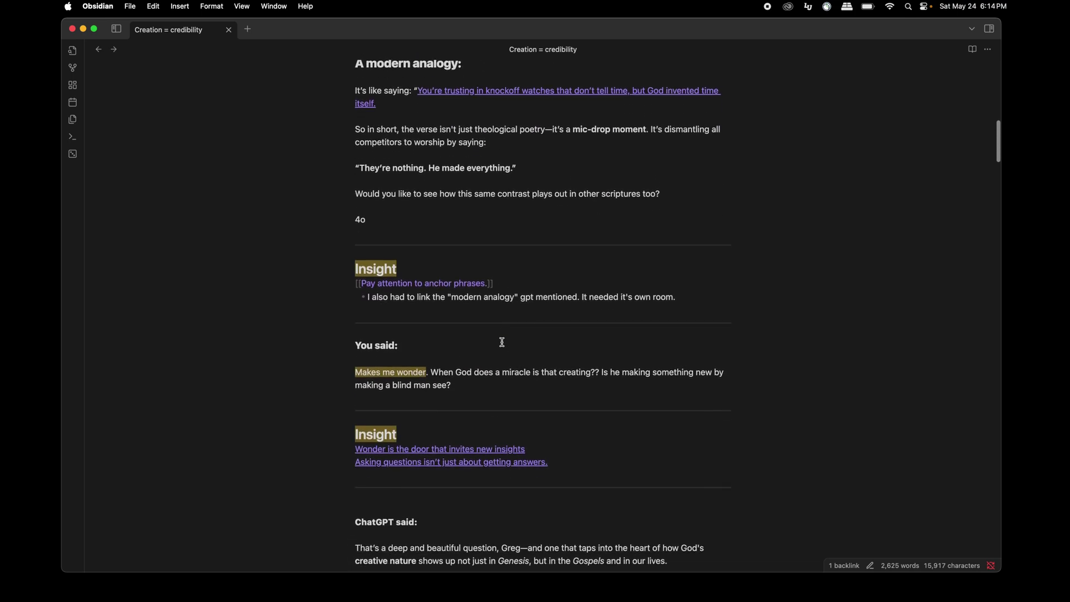
pyautogui.scroll(3, 502, 341)
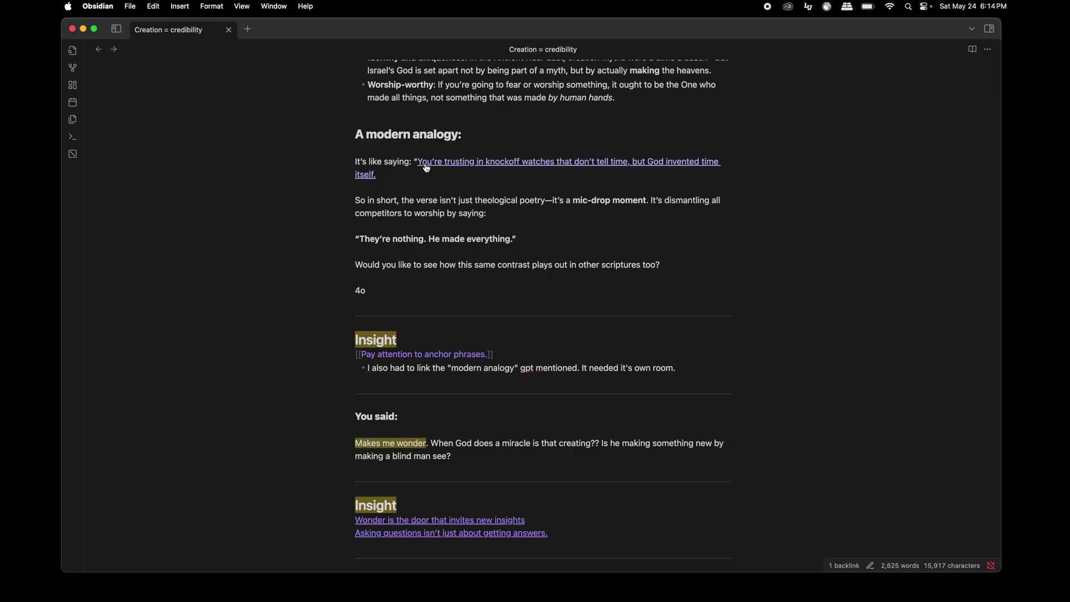
pyautogui.click(426, 167)
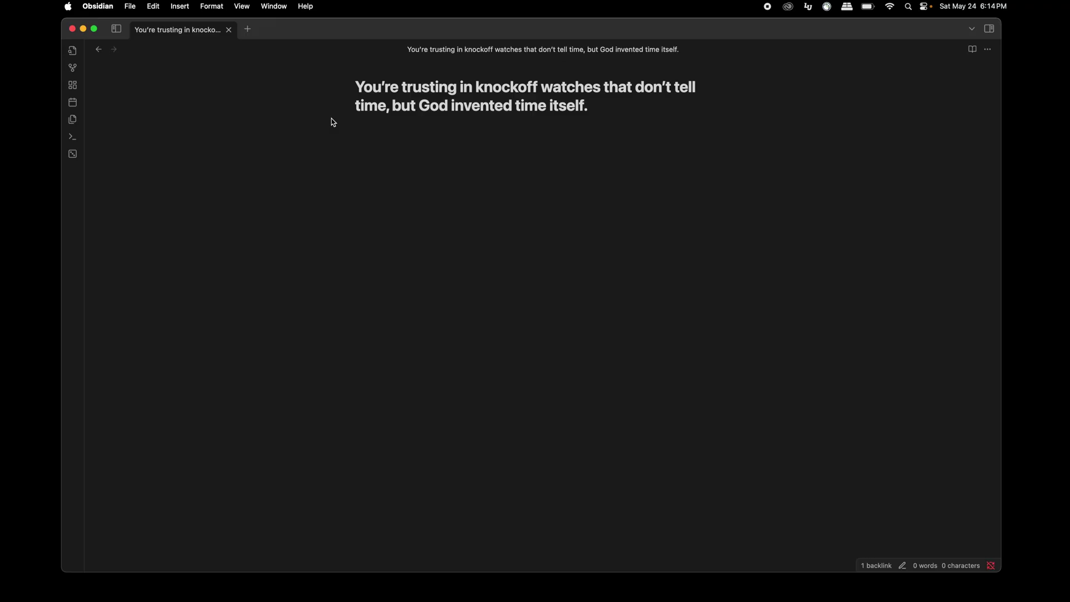
# Step: Return to Creation = credibility and click out of the link so it displays normally
pyautogui.click(102, 50)
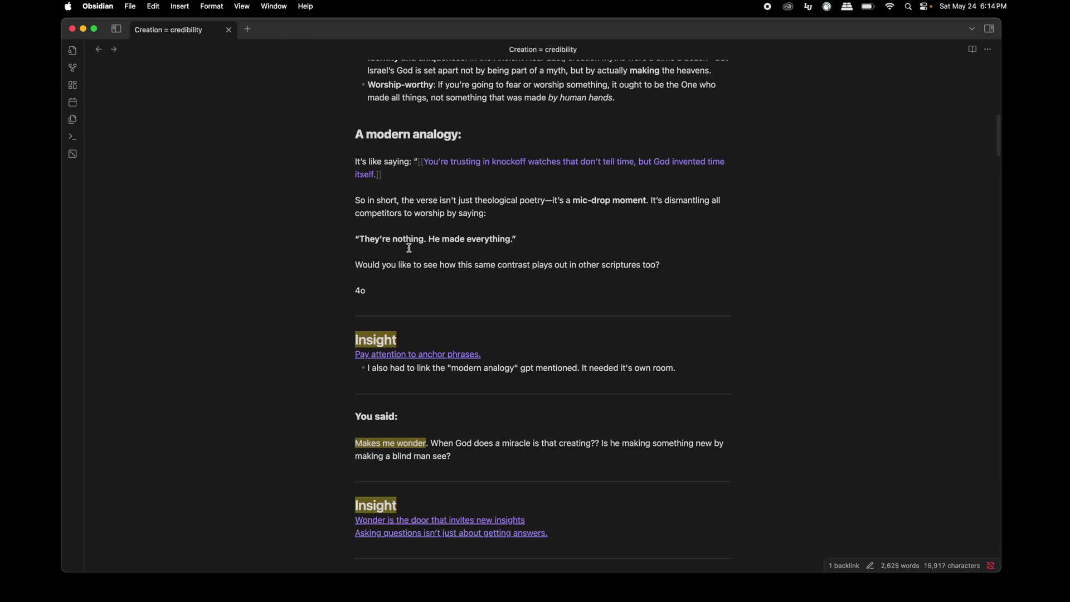
pyautogui.click(412, 276)
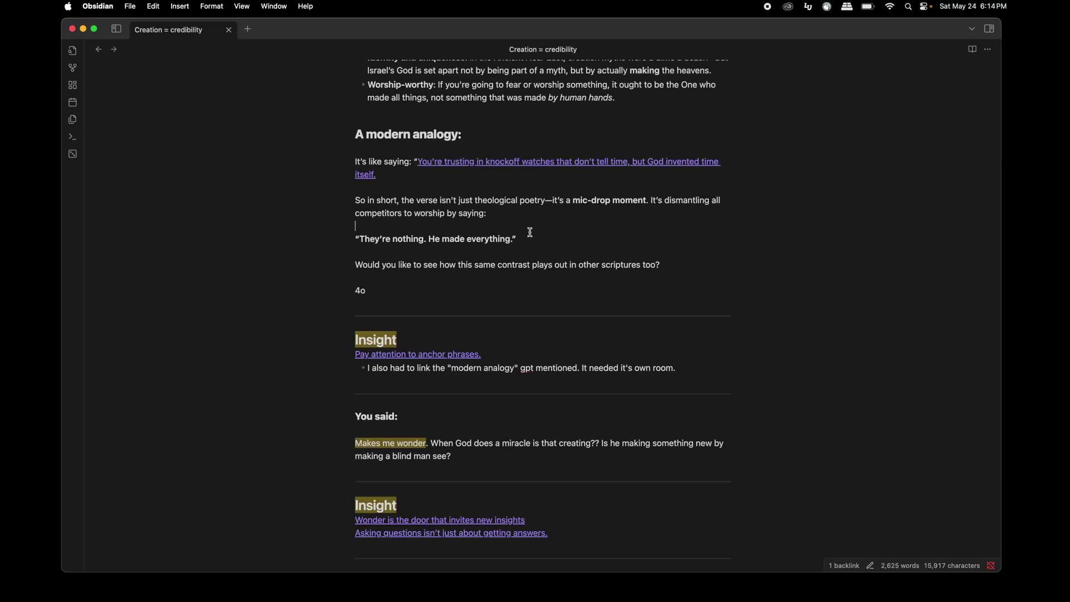
pyautogui.scroll(-3, 501, 235)
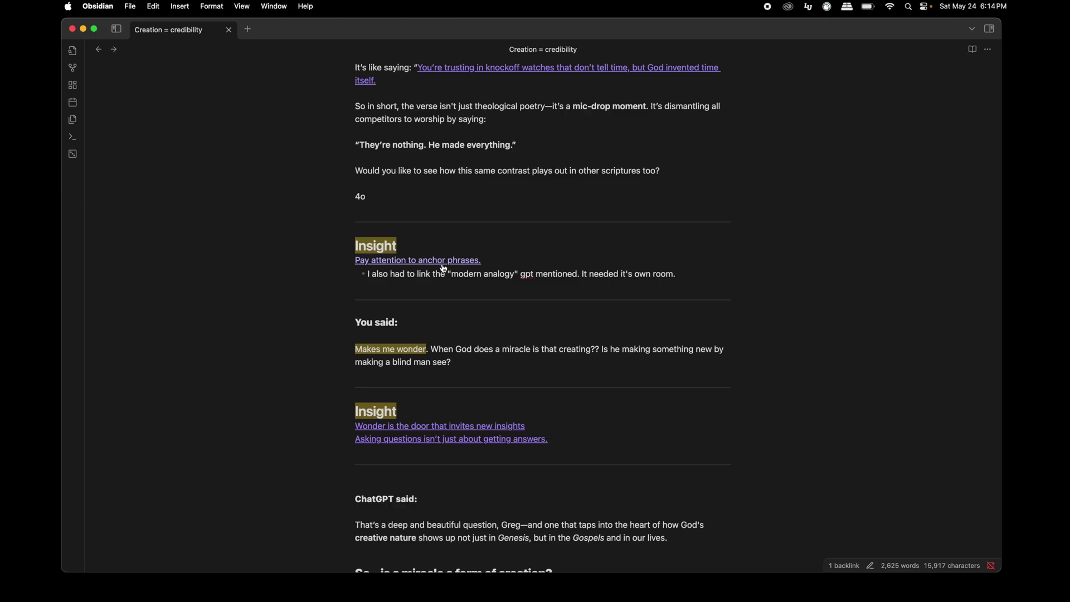
pyautogui.scroll(-4, 446, 273)
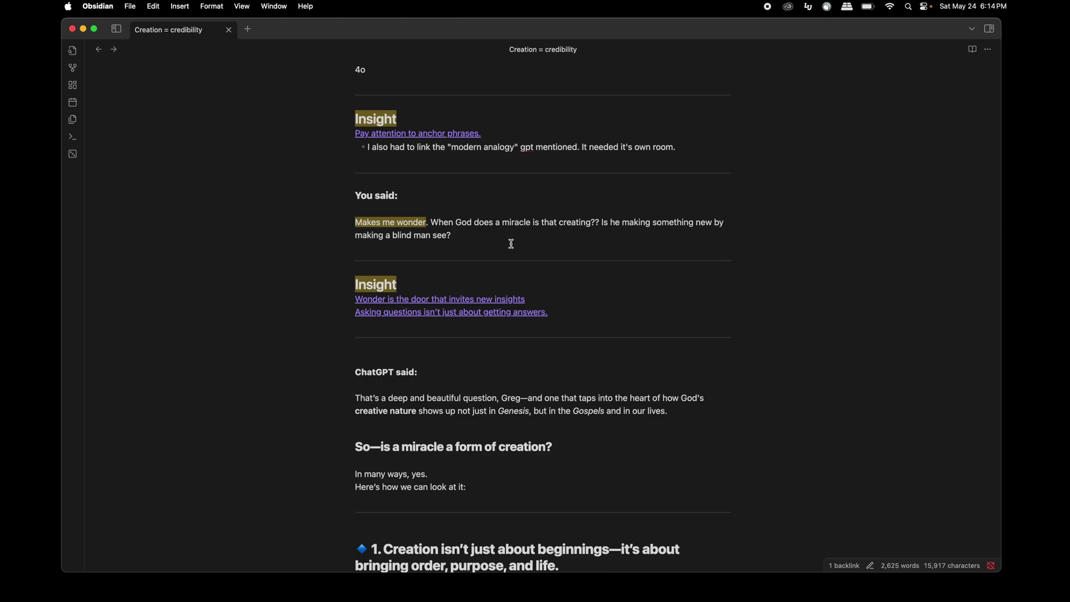
pyautogui.scroll(-2, 512, 244)
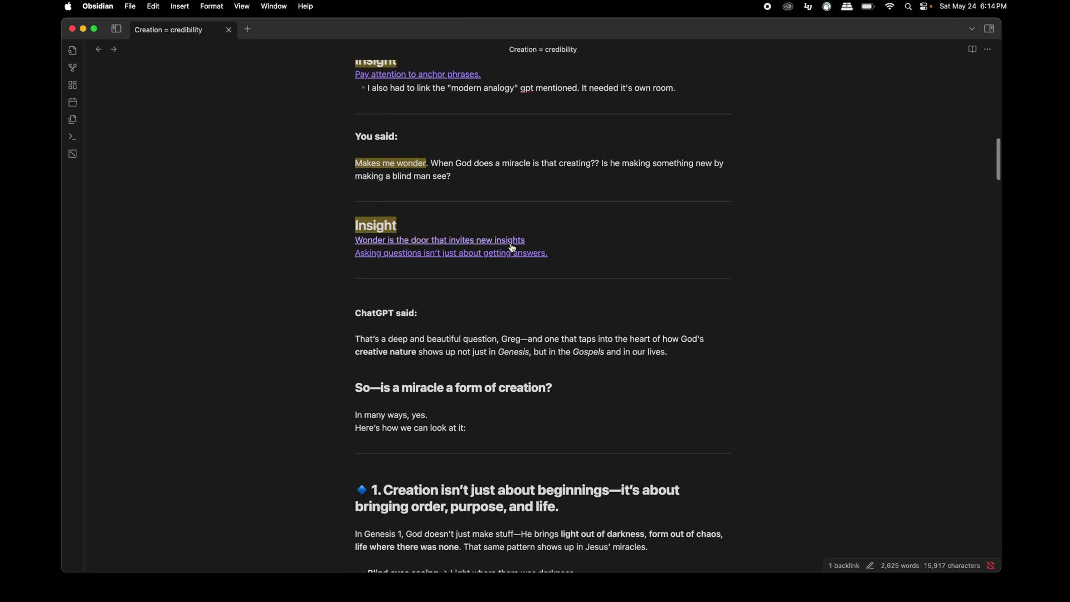
pyautogui.click(470, 241)
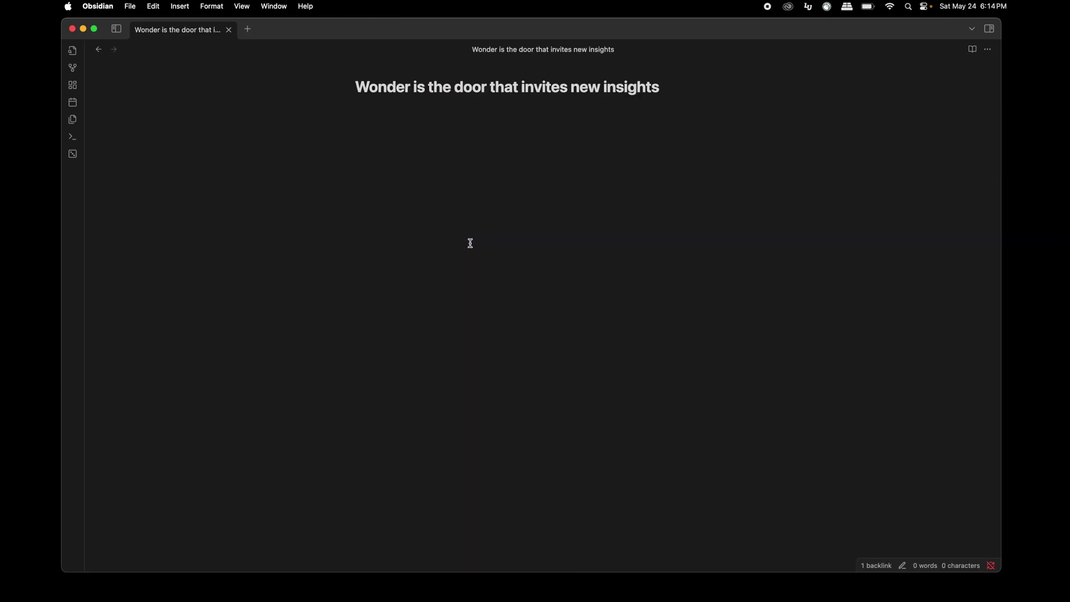
pyautogui.click(98, 50)
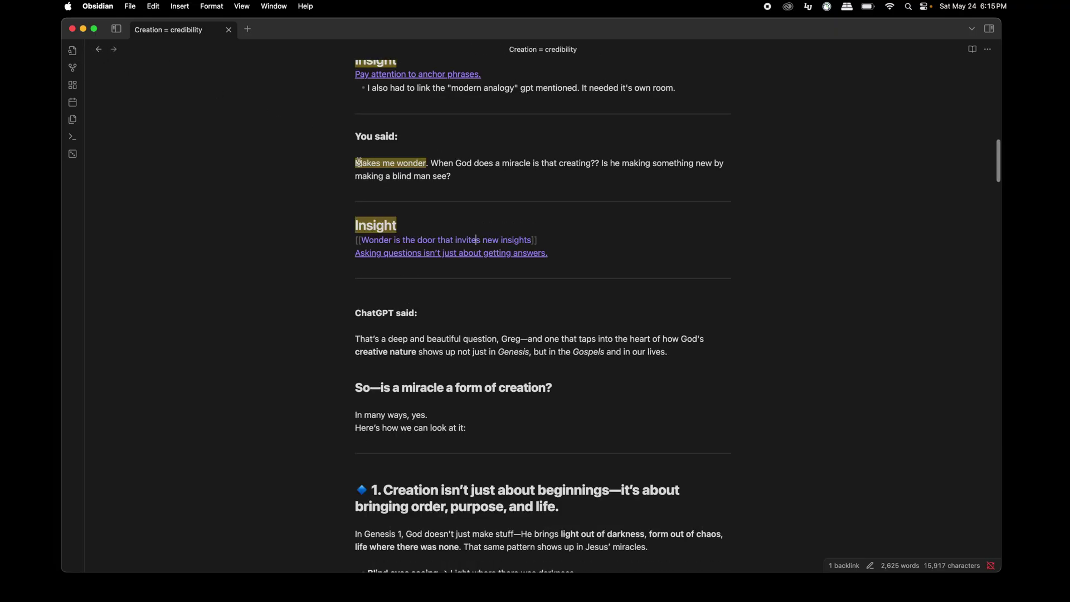
pyautogui.click(425, 256)
pyautogui.click(451, 252)
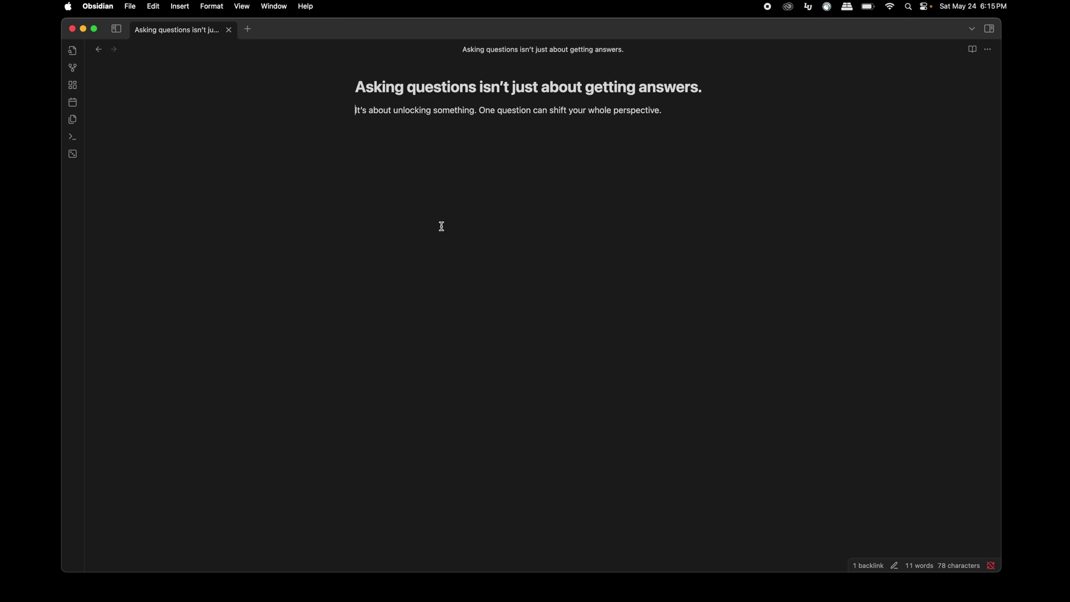
pyautogui.click(101, 51)
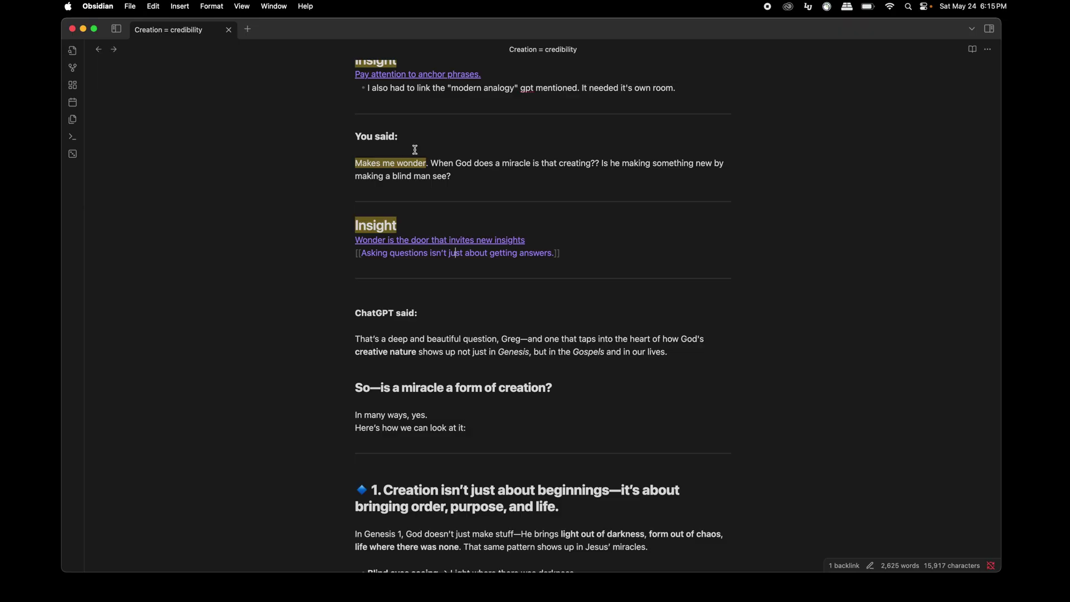
pyautogui.scroll(10, 415, 150)
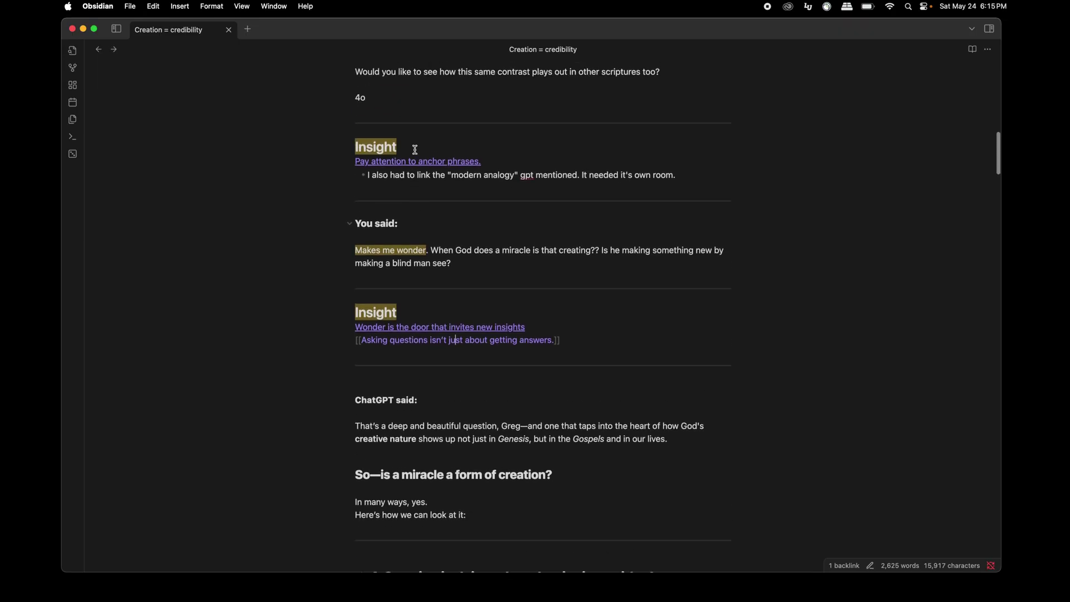
pyautogui.scroll(20, 415, 149)
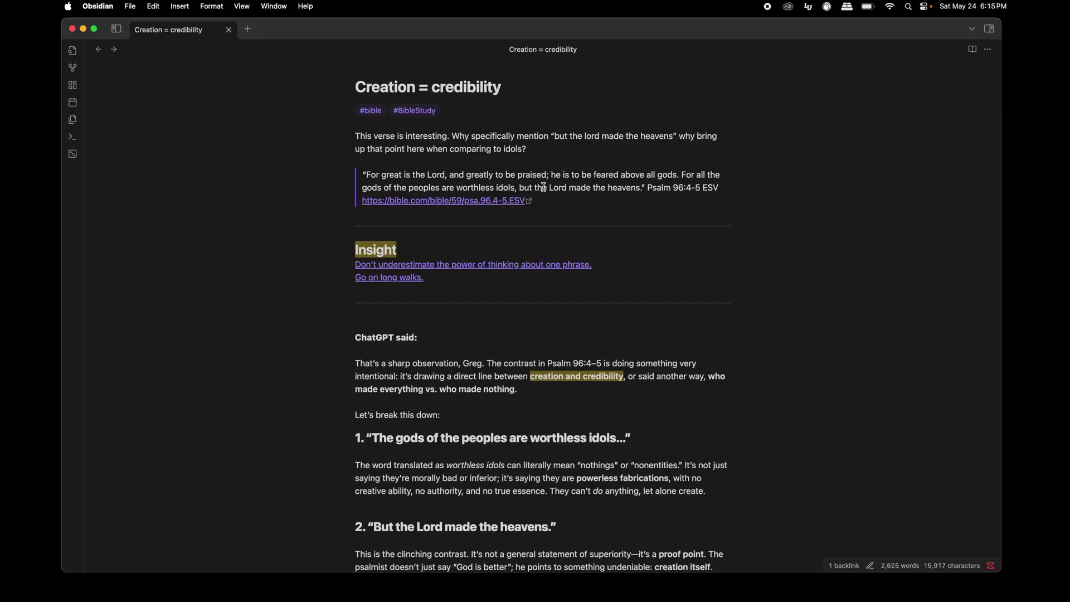
pyautogui.moveTo(555, 136); pyautogui.dragTo(674, 136)
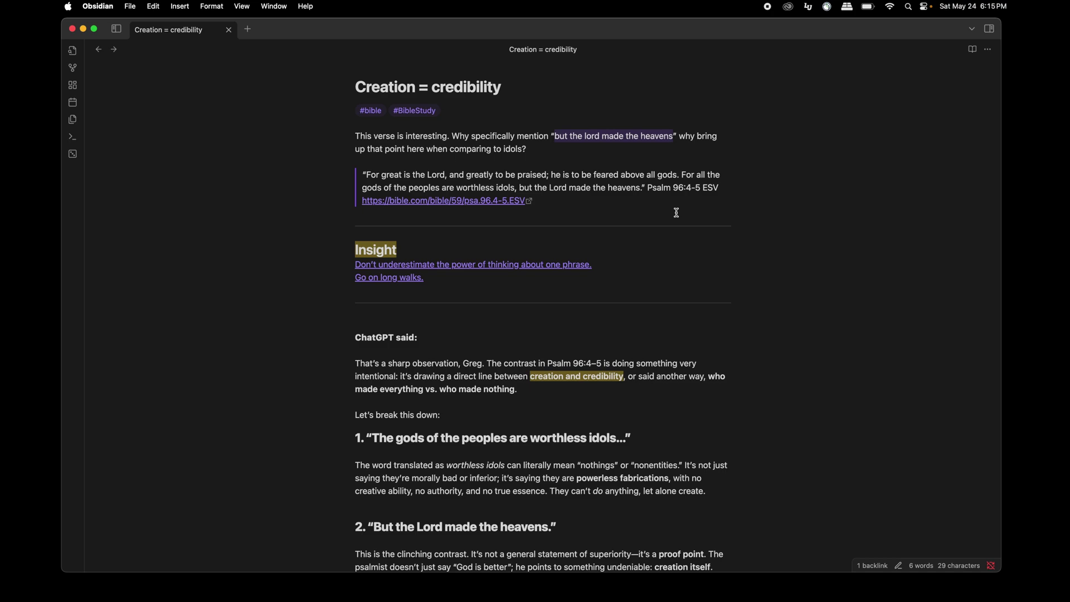
pyautogui.scroll(-8, 677, 212)
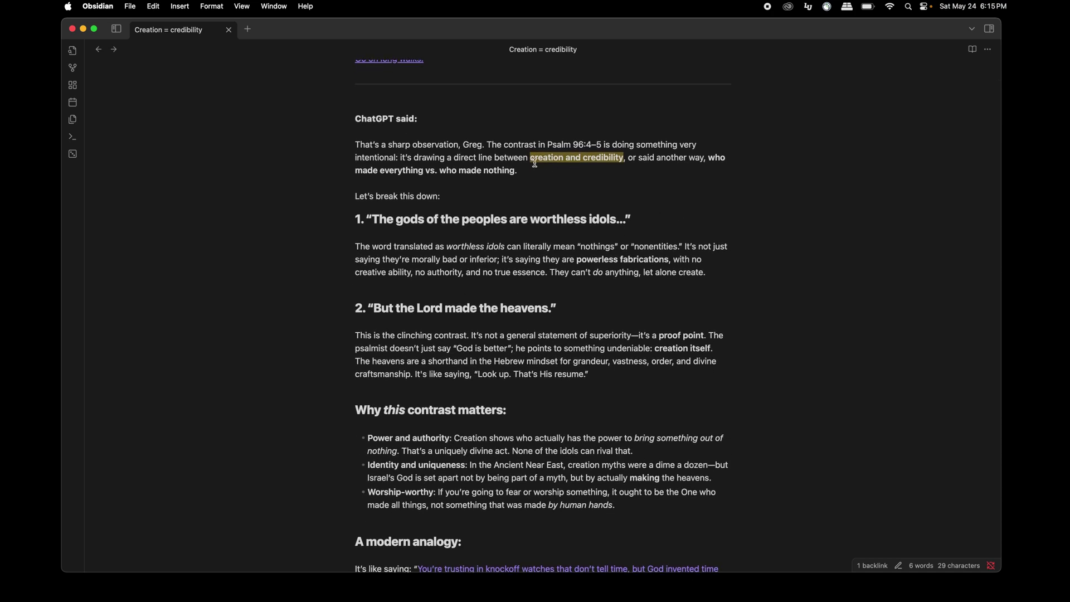
pyautogui.scroll(-9, 607, 184)
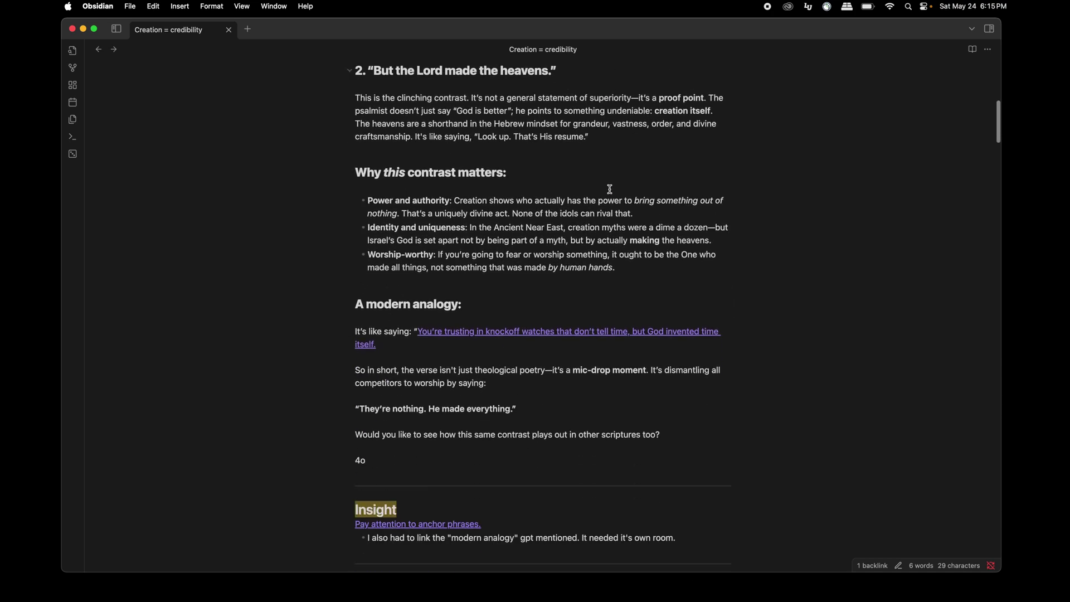
pyautogui.scroll(-10, 610, 190)
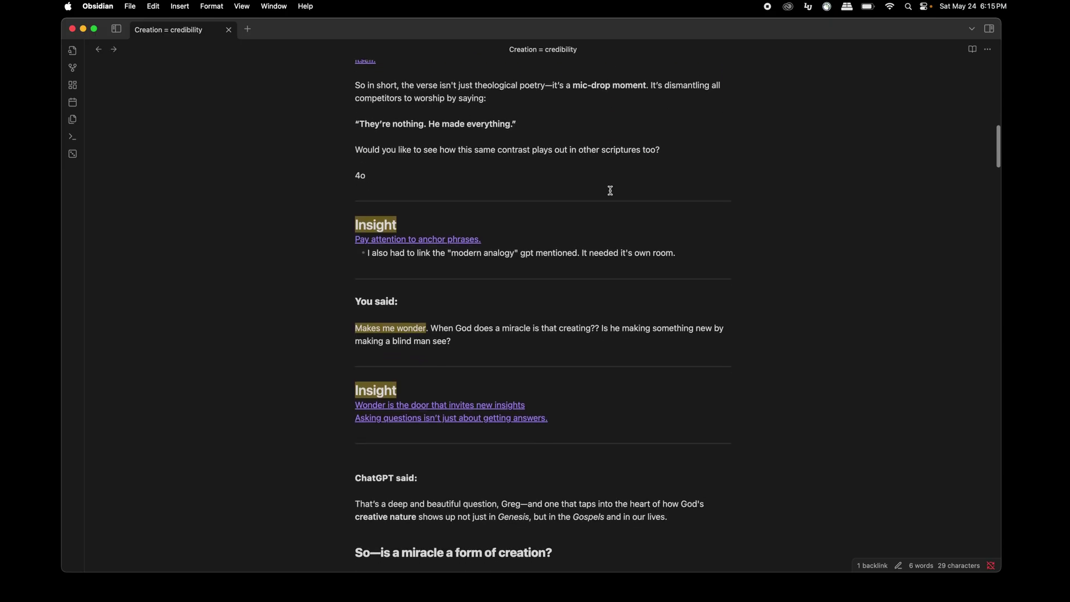
pyautogui.scroll(-4, 602, 255)
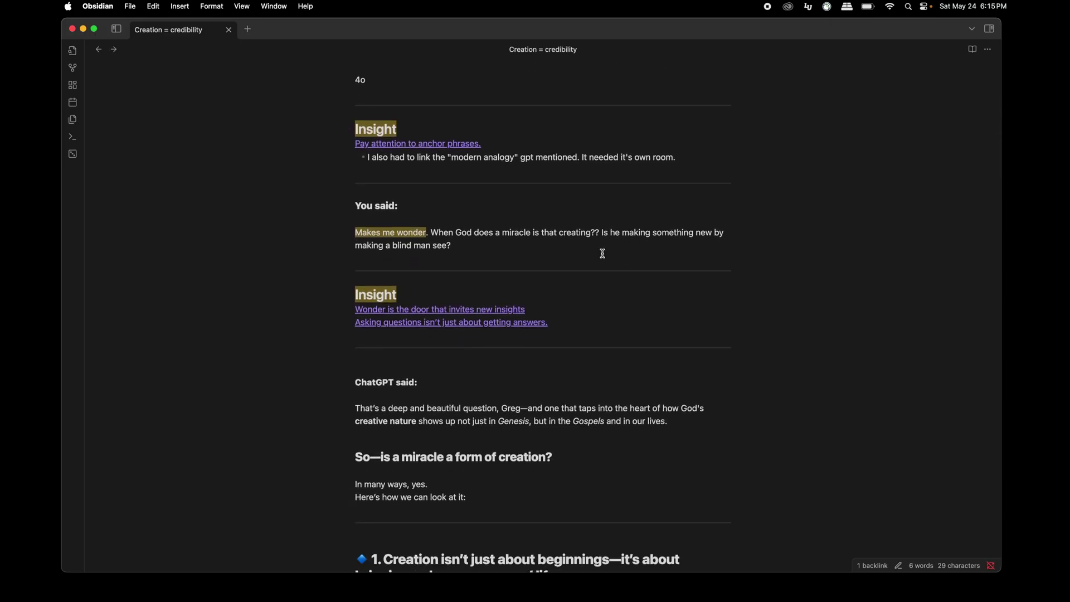
pyautogui.scroll(-8, 602, 253)
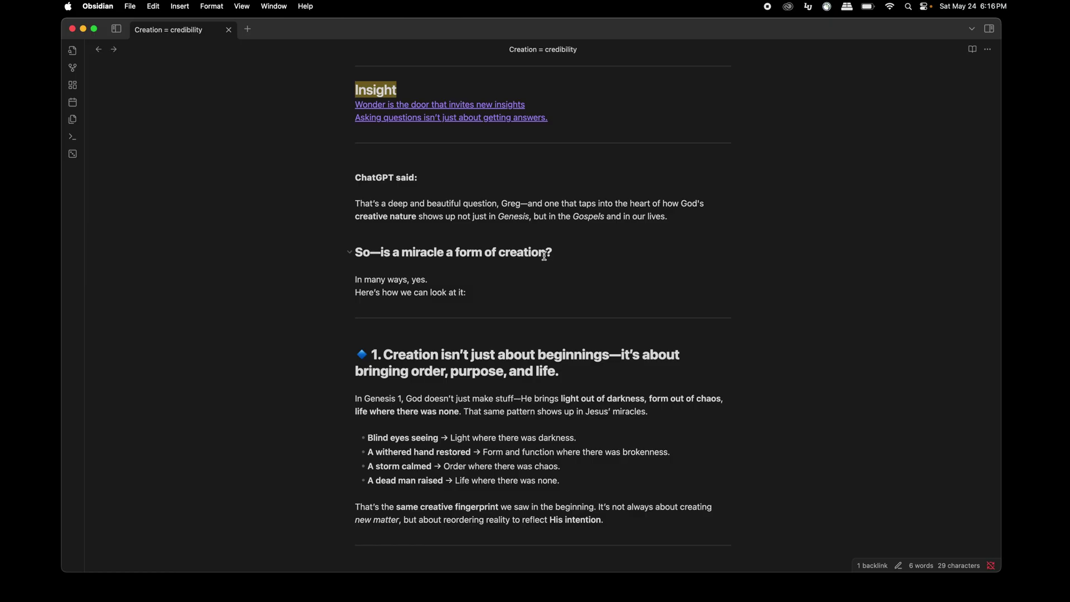
pyautogui.scroll(-3, 545, 256)
pyautogui.moveTo(608, 422); pyautogui.dragTo(363, 258)
pyautogui.scroll(-2, 432, 287)
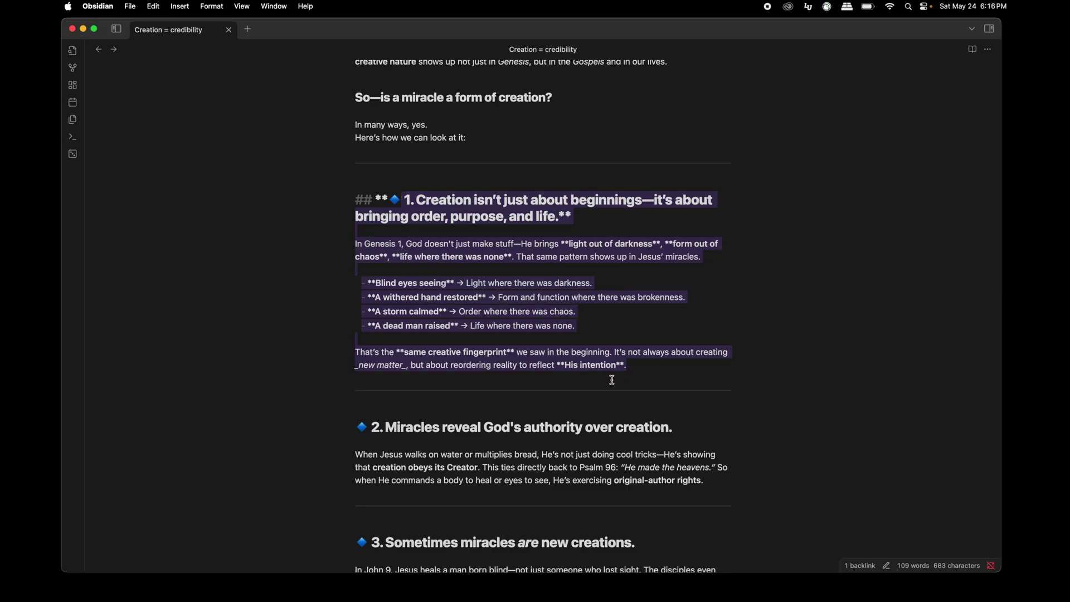
pyautogui.click(639, 366)
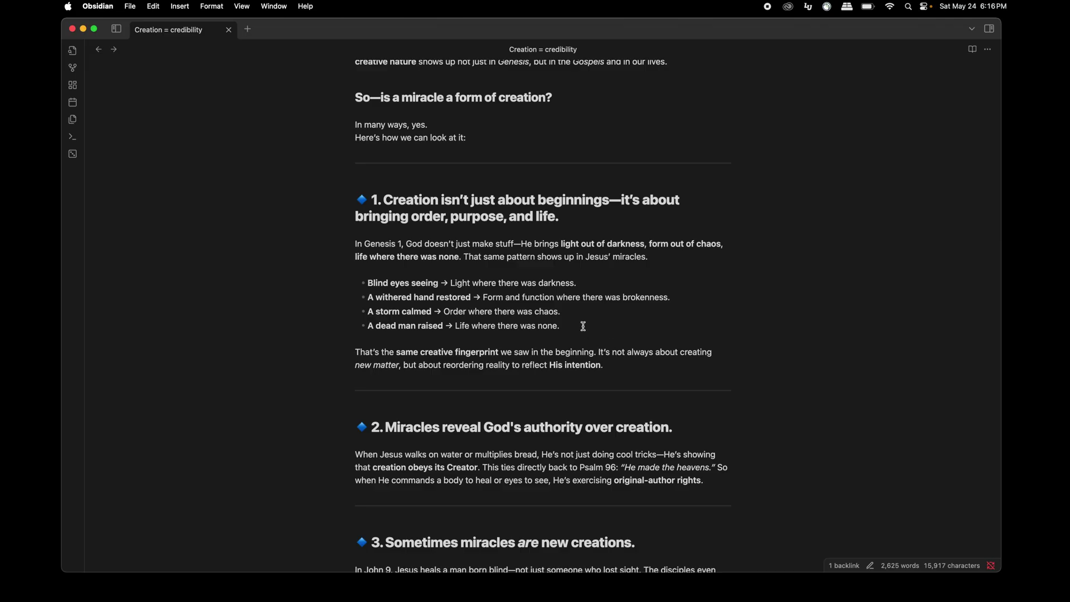
pyautogui.scroll(-1, 584, 326)
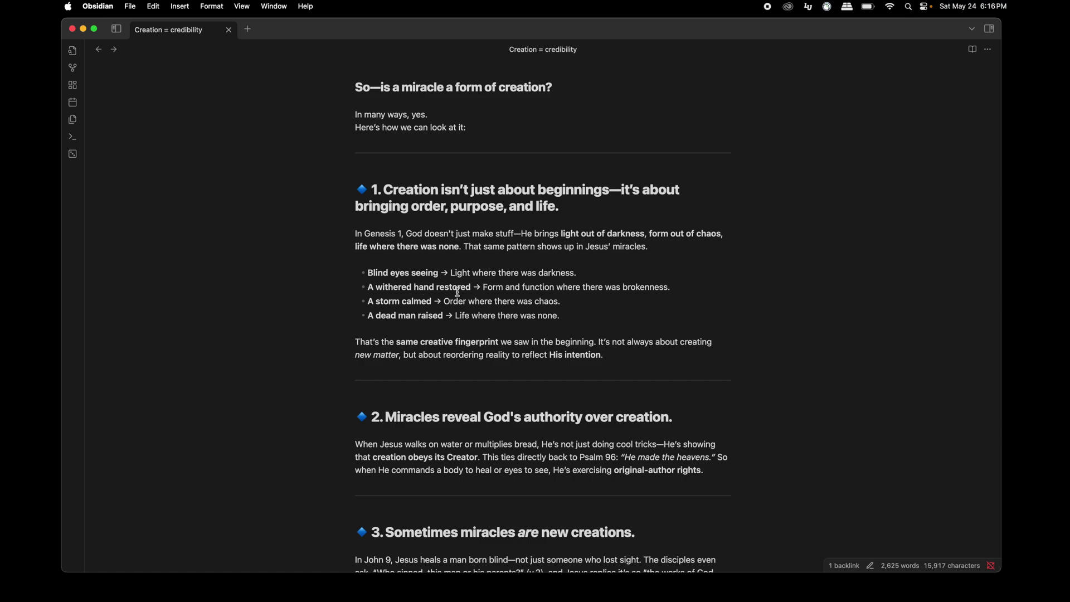
pyautogui.scroll(-2, 545, 306)
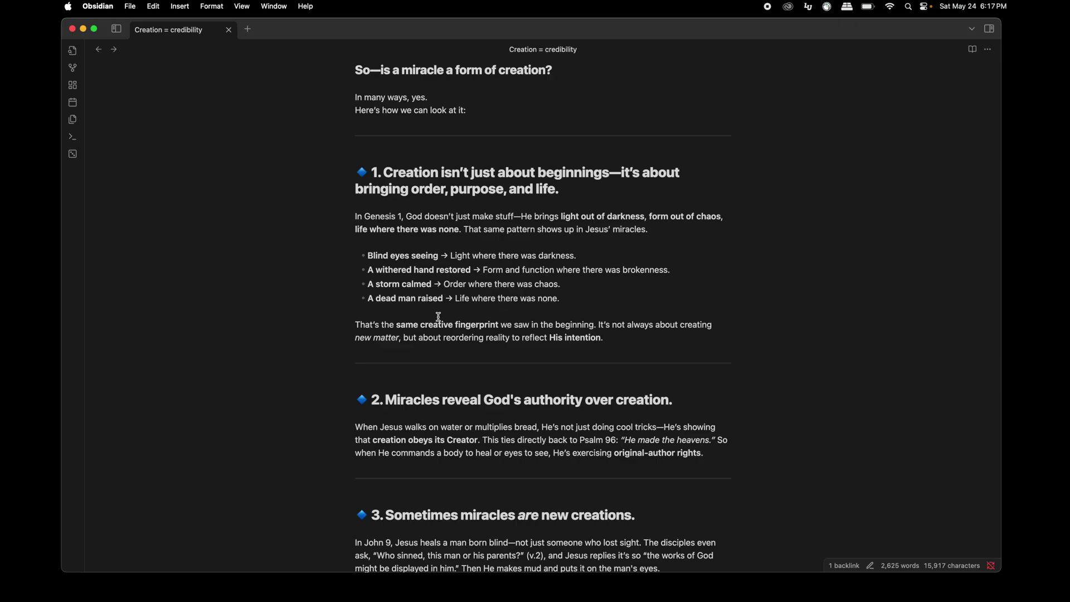
pyautogui.scroll(-1, 515, 328)
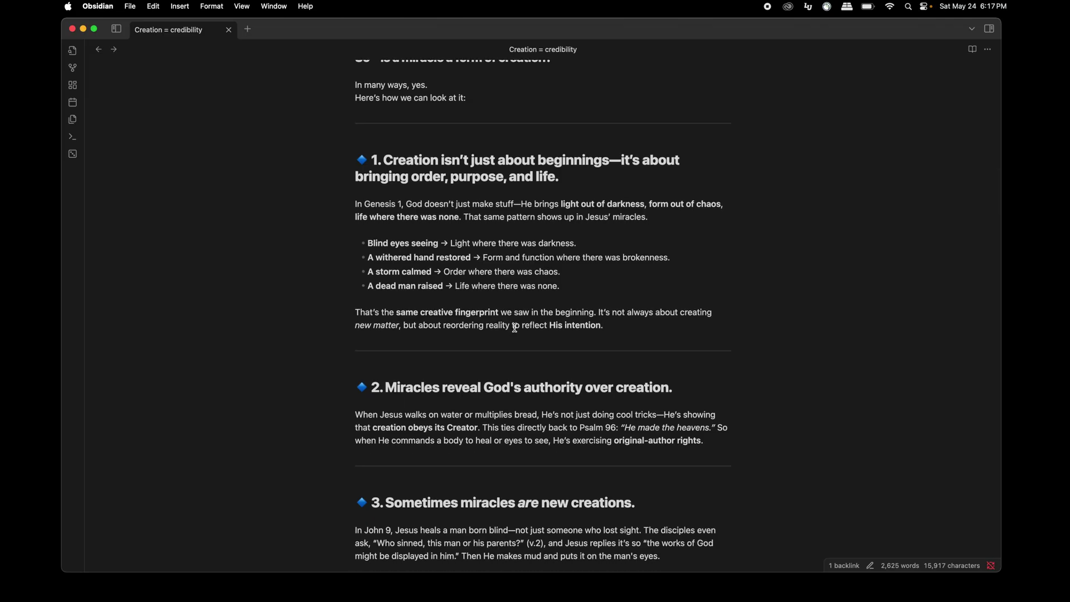
pyautogui.scroll(-15, 514, 328)
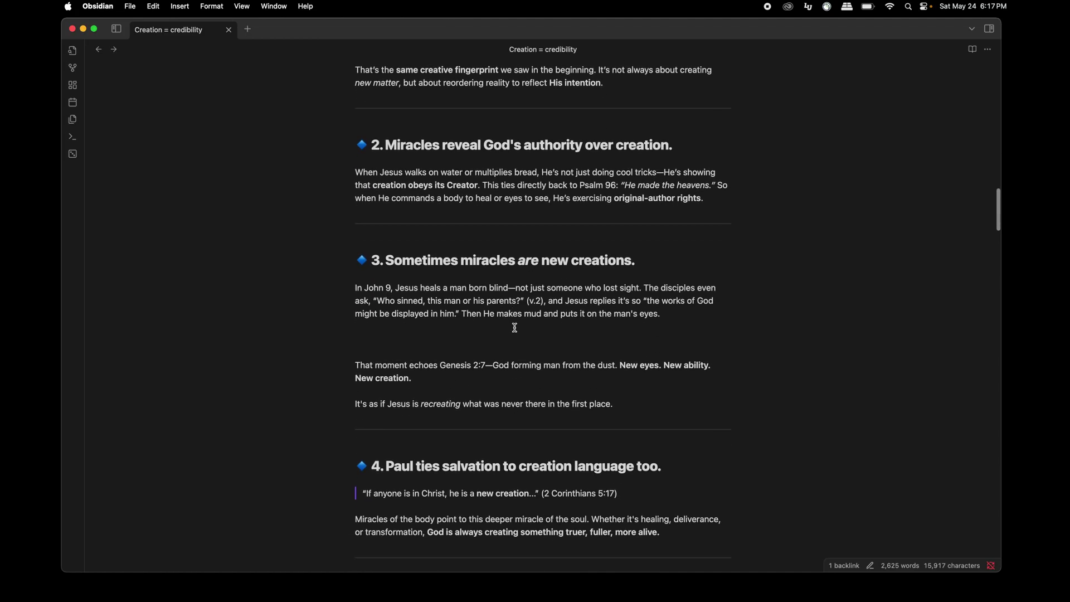
pyautogui.scroll(-9, 515, 328)
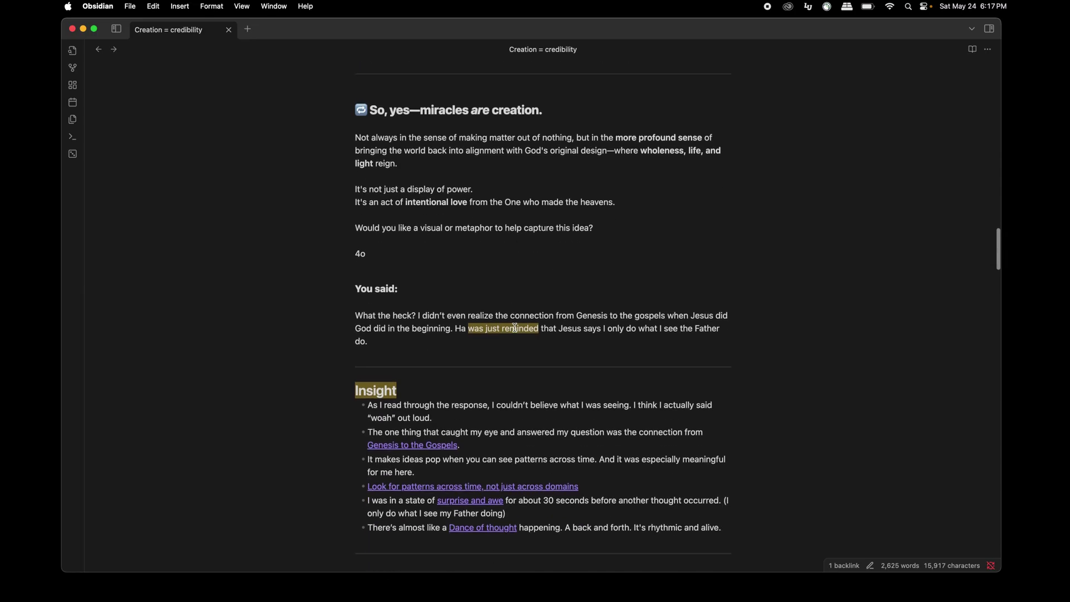
pyautogui.scroll(-2, 515, 328)
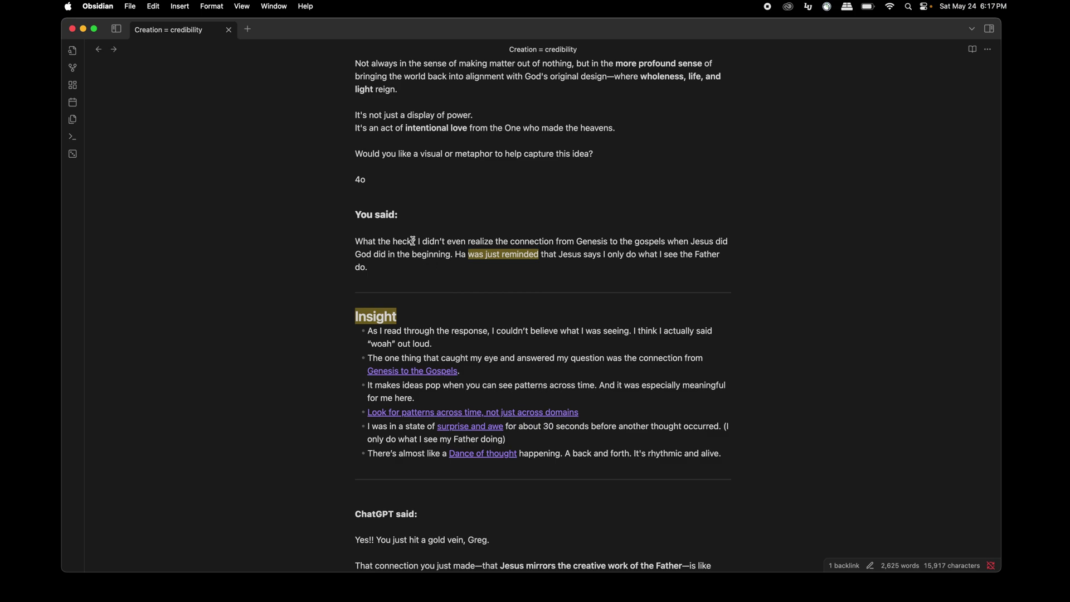
pyautogui.moveTo(415, 241); pyautogui.dragTo(357, 241)
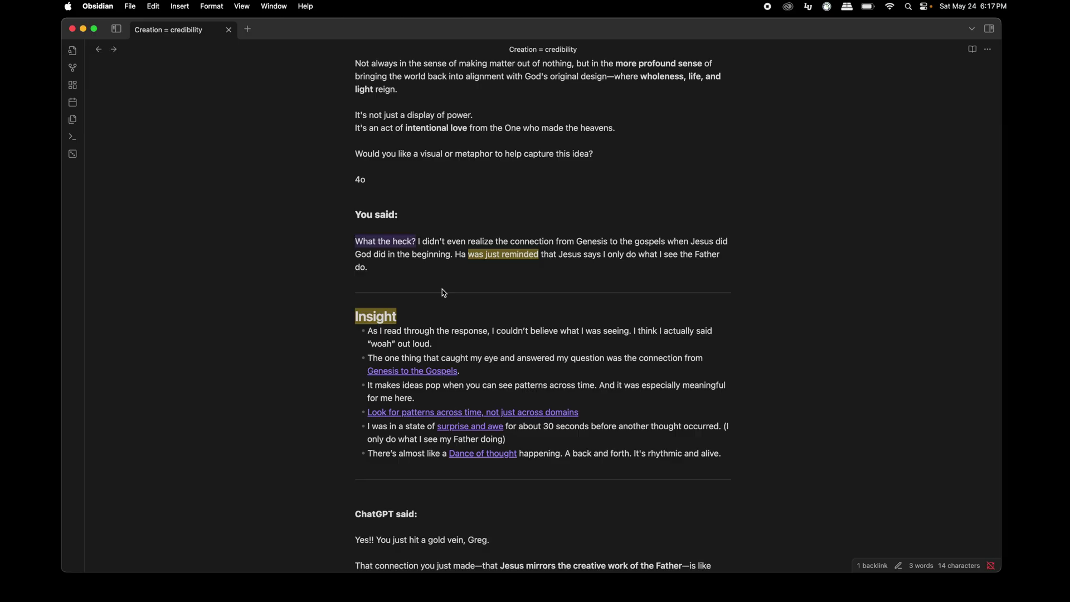
pyautogui.moveTo(455, 255); pyautogui.dragTo(489, 274)
pyautogui.scroll(-1, 489, 274)
pyautogui.click(488, 266)
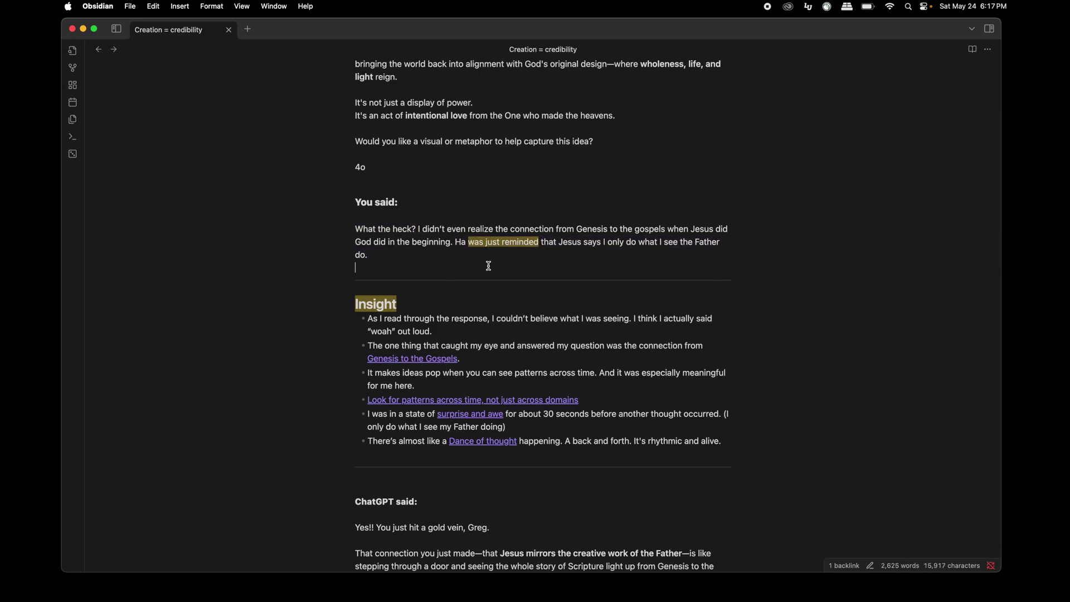
pyautogui.scroll(-4, 489, 266)
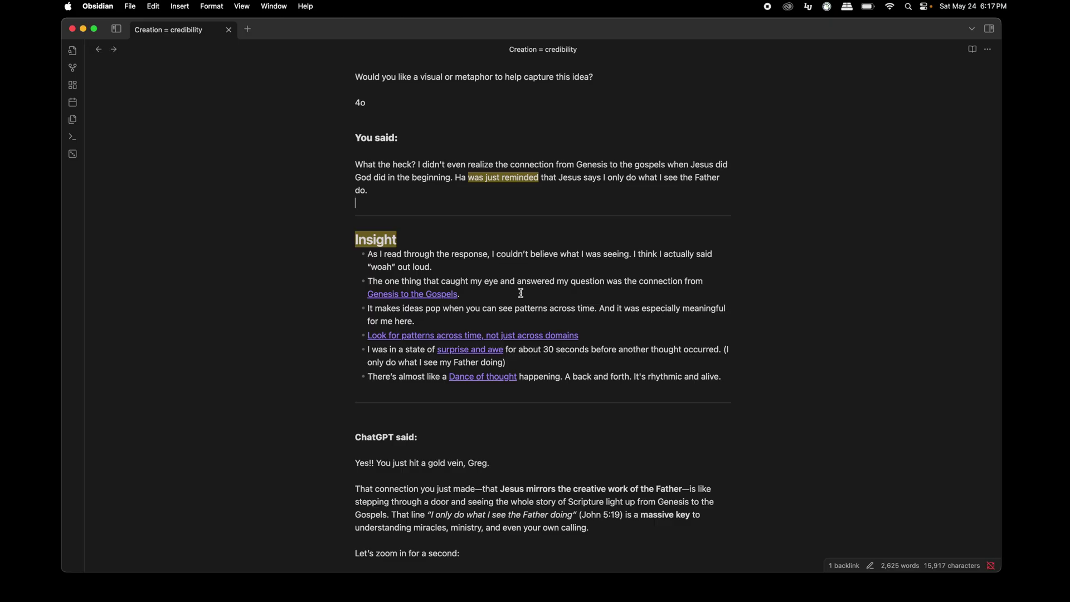
pyautogui.click(428, 295)
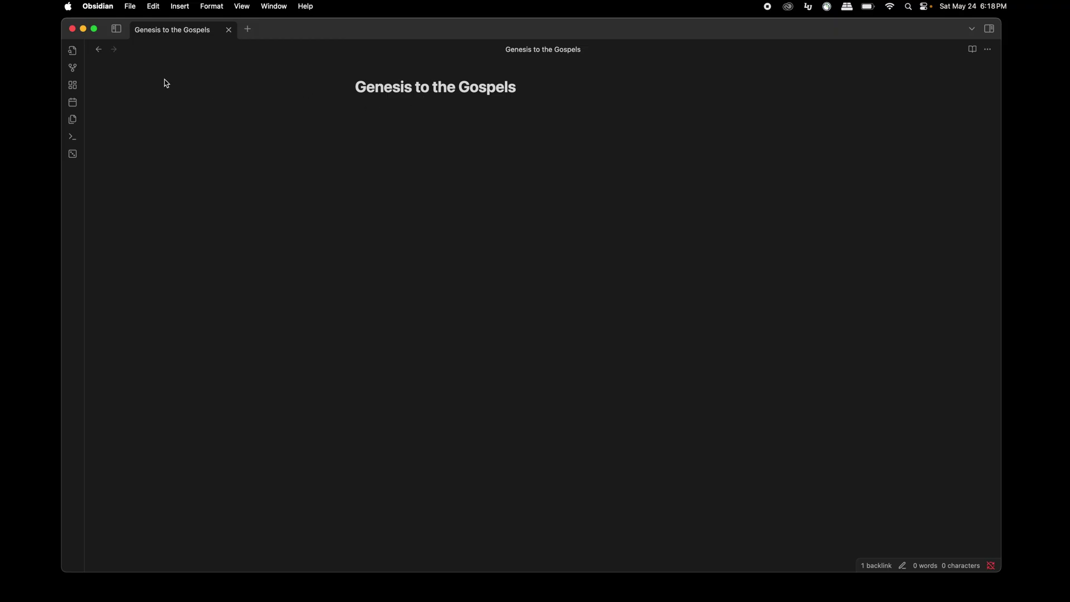
pyautogui.click(99, 53)
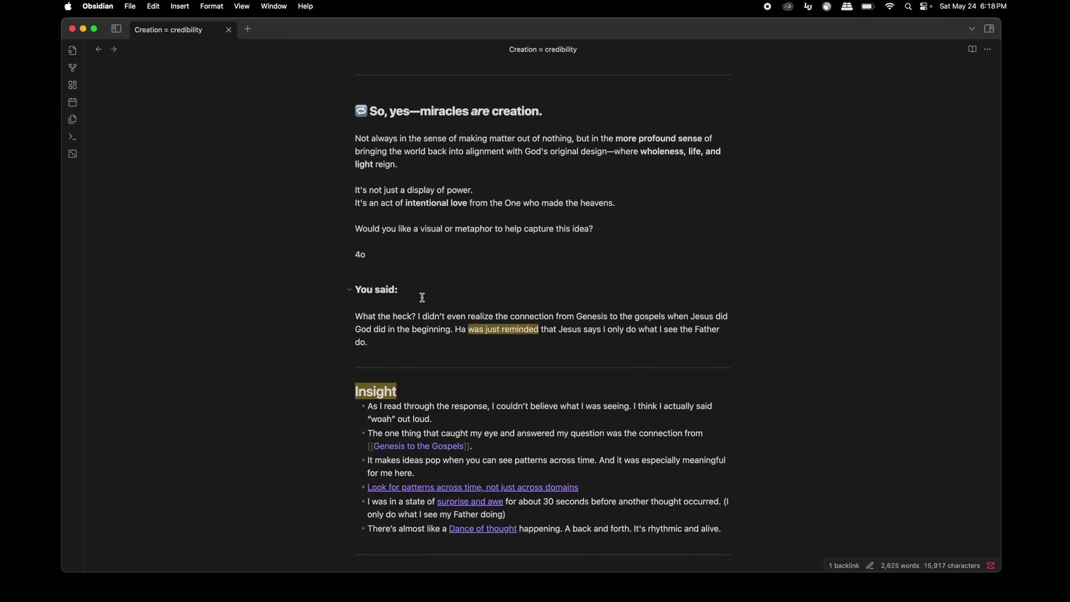
pyautogui.scroll(-4, 422, 297)
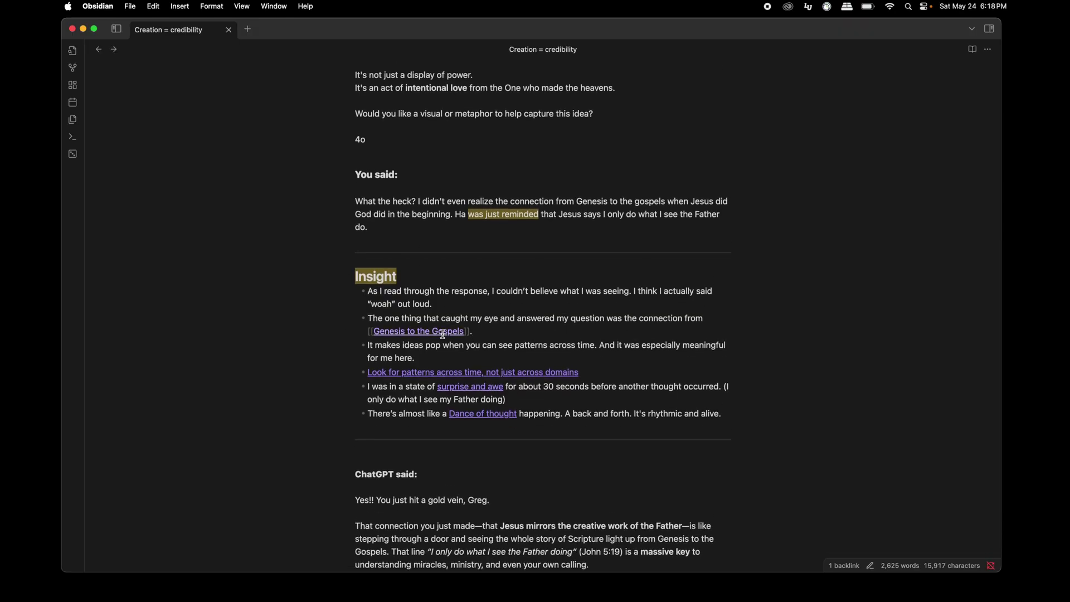
pyautogui.scroll(-1, 468, 338)
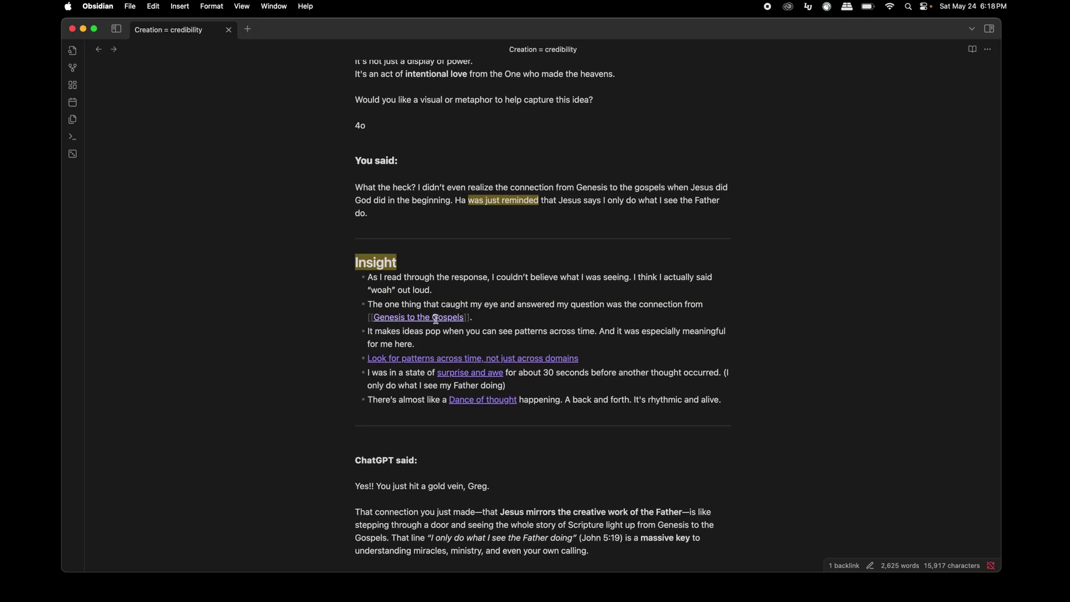
pyautogui.scroll(-1, 435, 319)
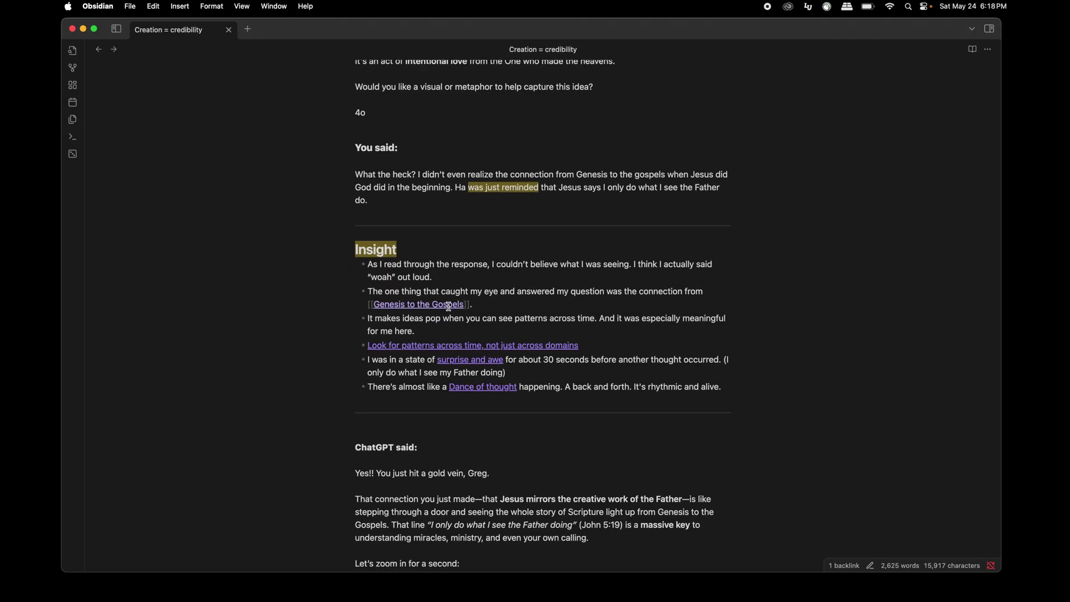
pyautogui.click(444, 307)
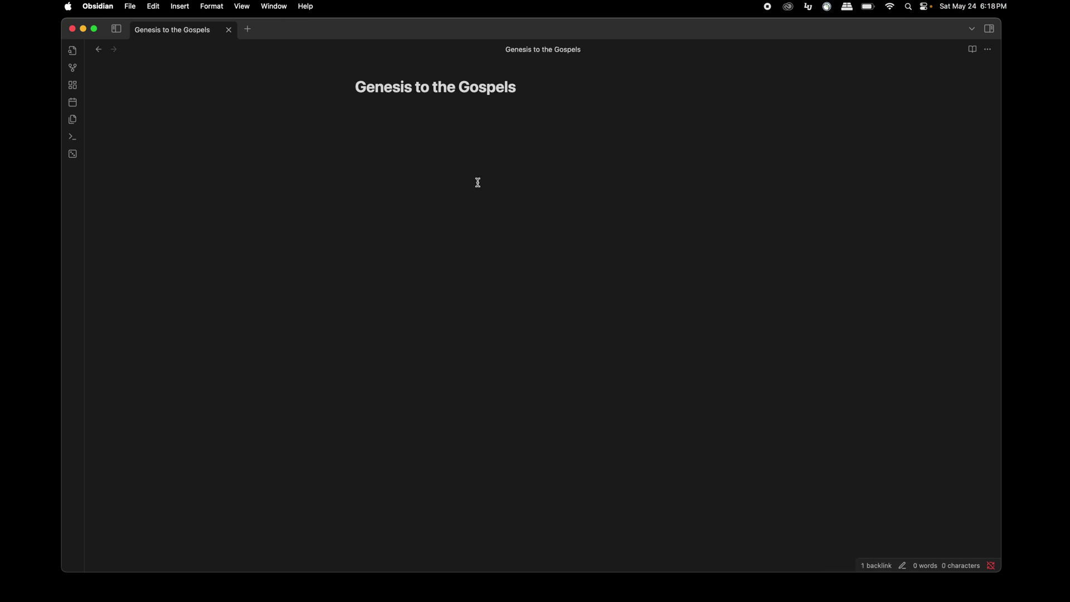
pyautogui.moveTo(356, 86); pyautogui.dragTo(517, 87)
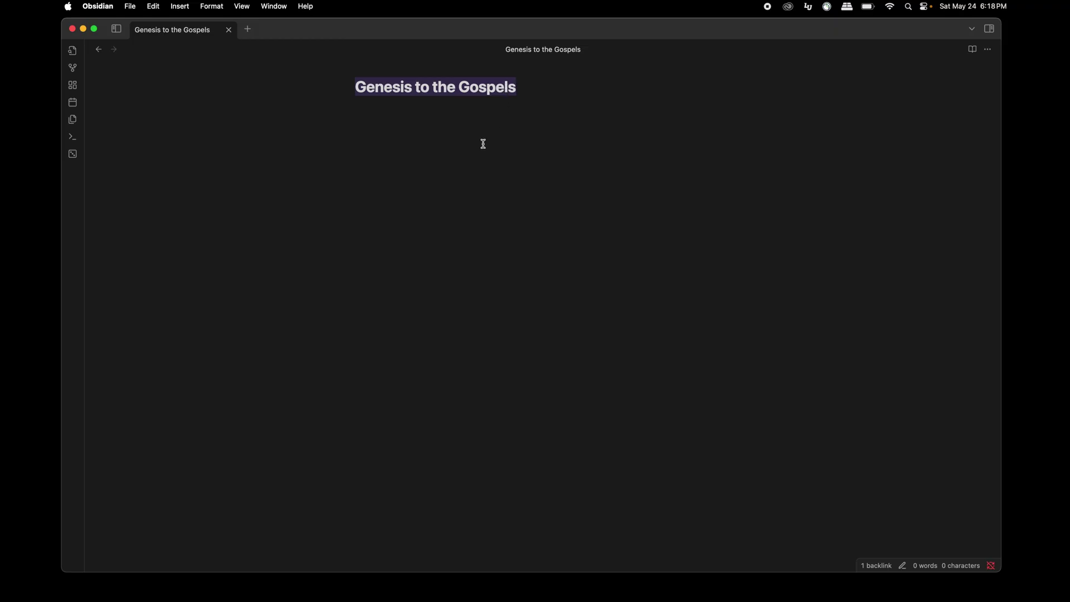
pyautogui.click(99, 50)
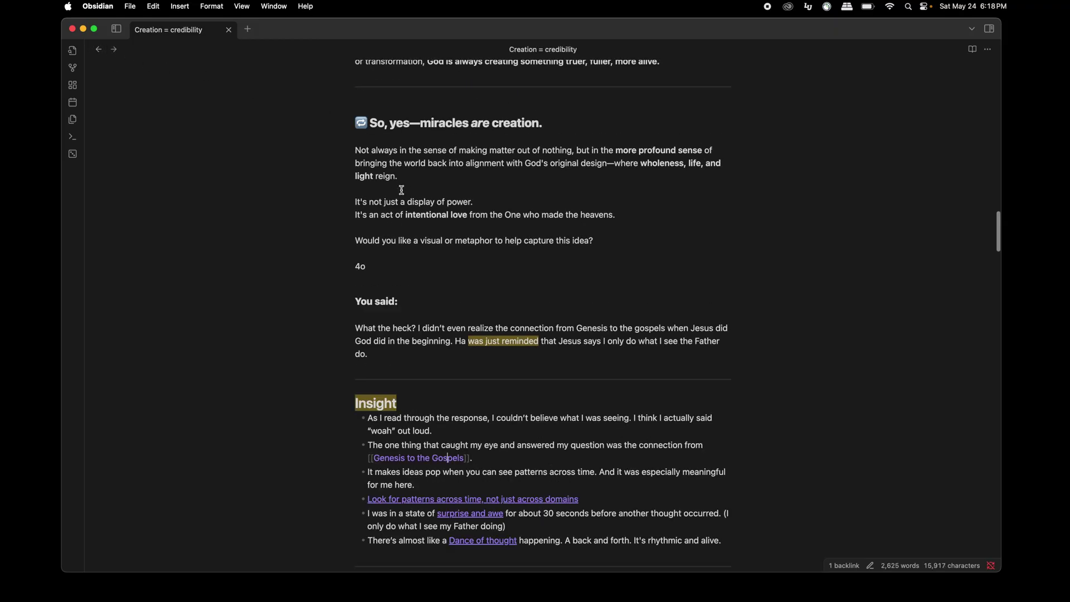
pyautogui.scroll(-1, 417, 223)
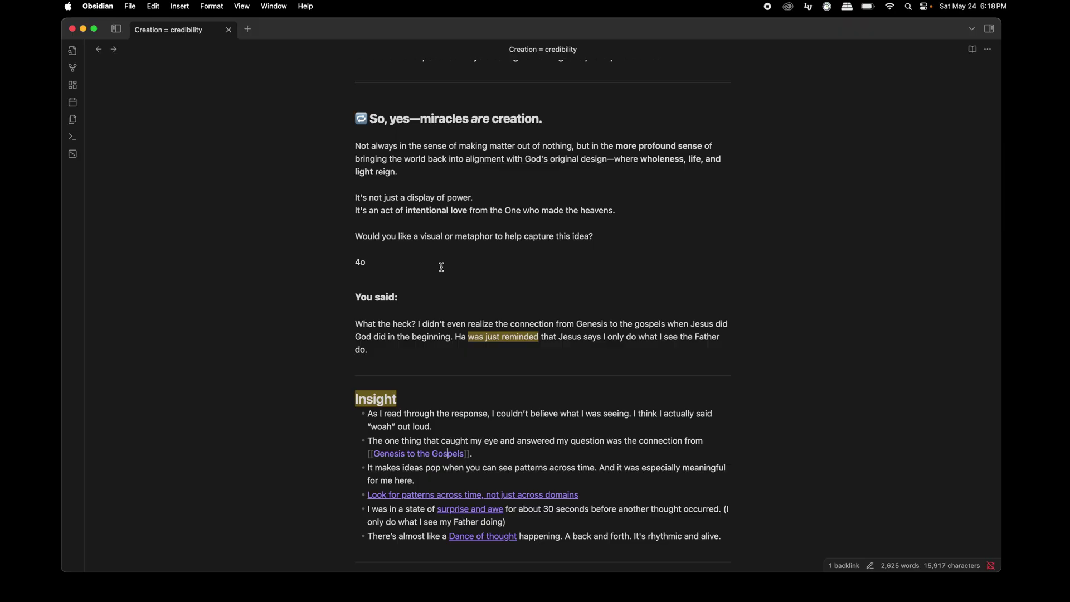
pyautogui.scroll(-5, 450, 288)
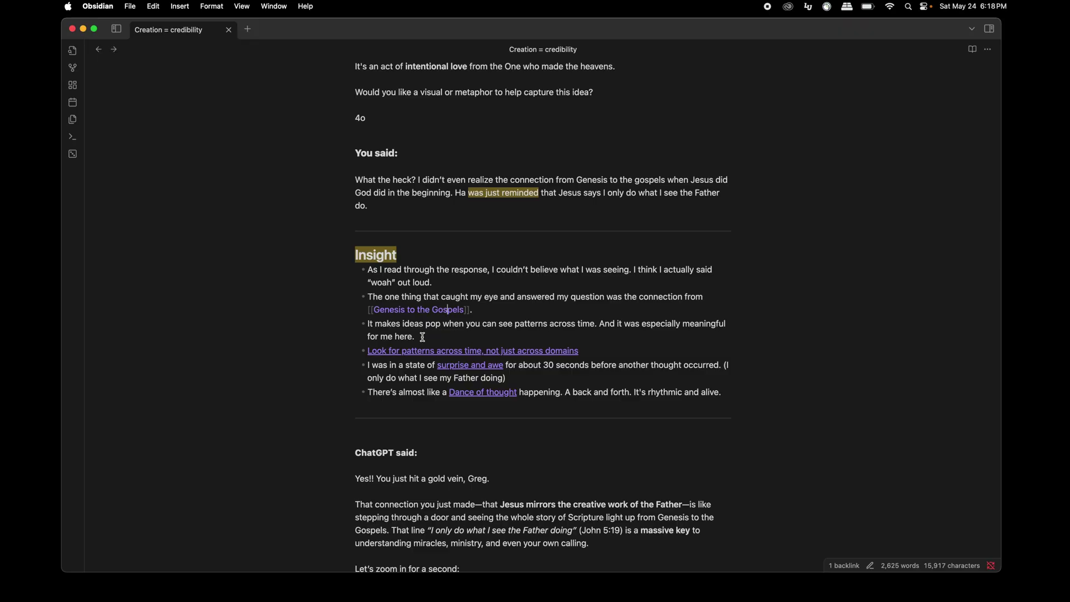
# Step: Select the 'It makes ideas pop…' bullet, then open 'Look for patterns across time, not just across domains'
pyautogui.moveTo(422, 337); pyautogui.dragTo(366, 326)
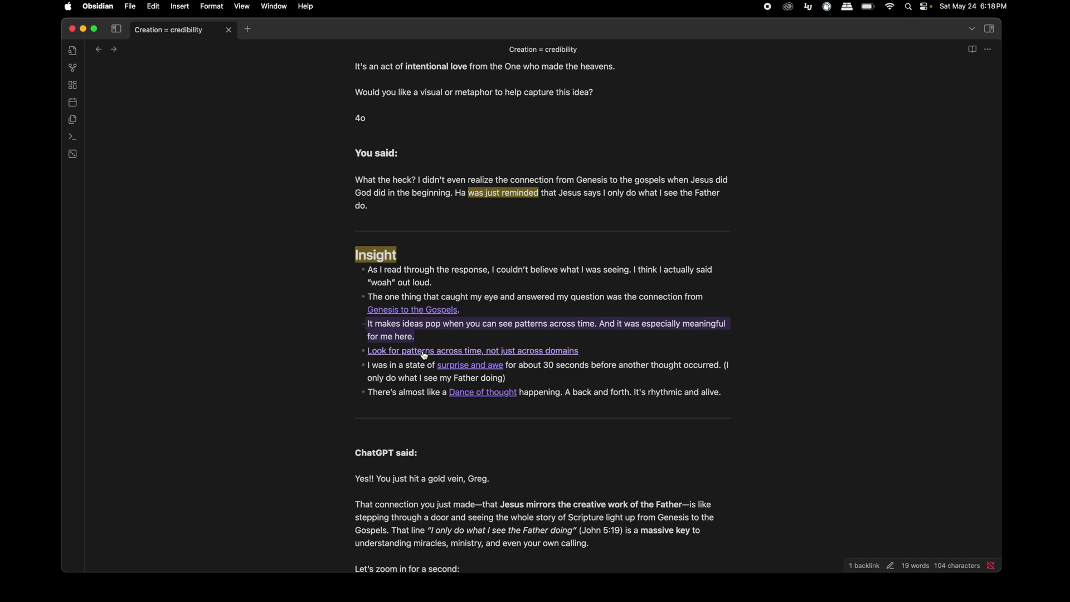
pyautogui.click(425, 352)
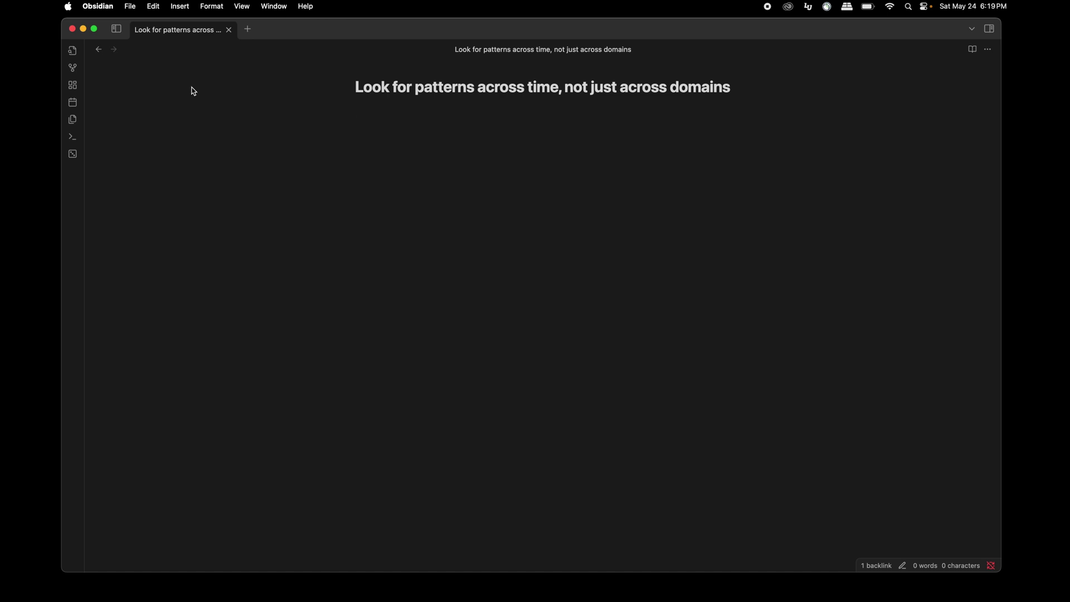
# Step: Return to Creation = credibility and scroll down through the note
pyautogui.click(98, 49)
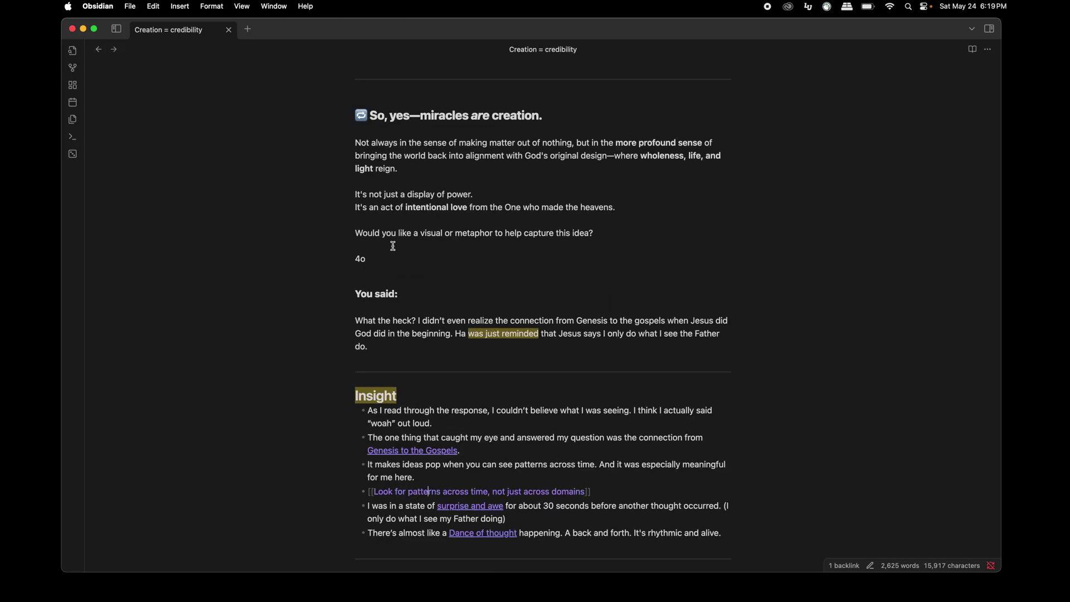
pyautogui.scroll(-3, 416, 286)
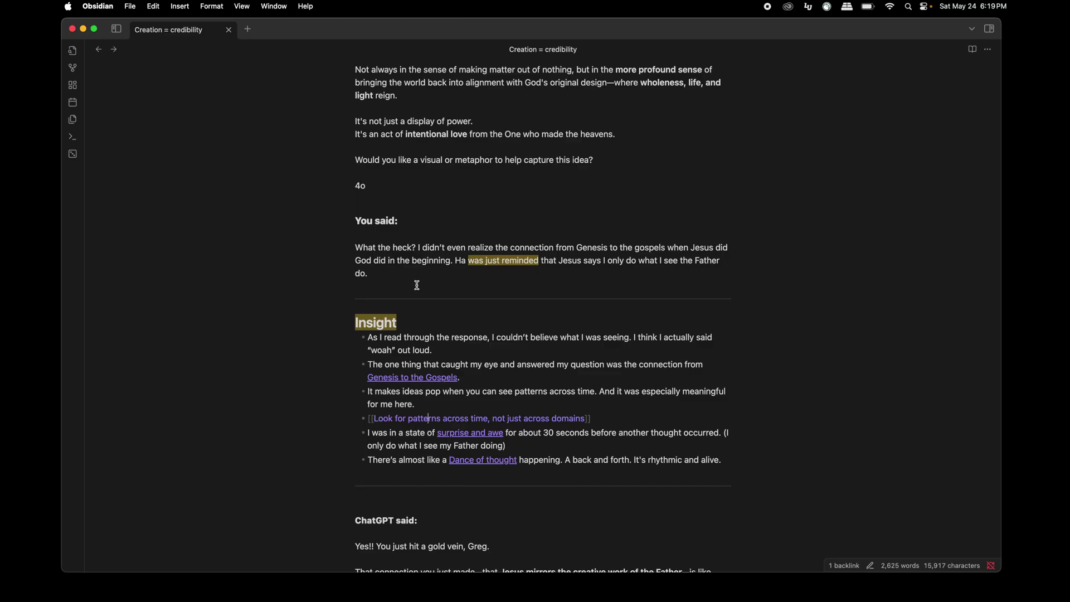
pyautogui.scroll(-5, 417, 285)
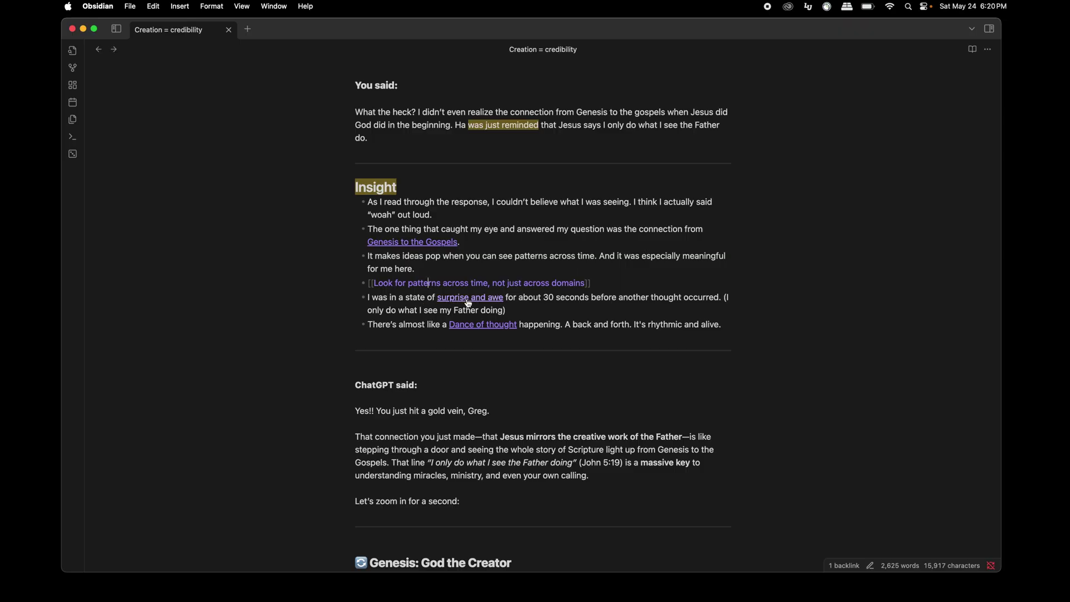
pyautogui.scroll(-1, 571, 307)
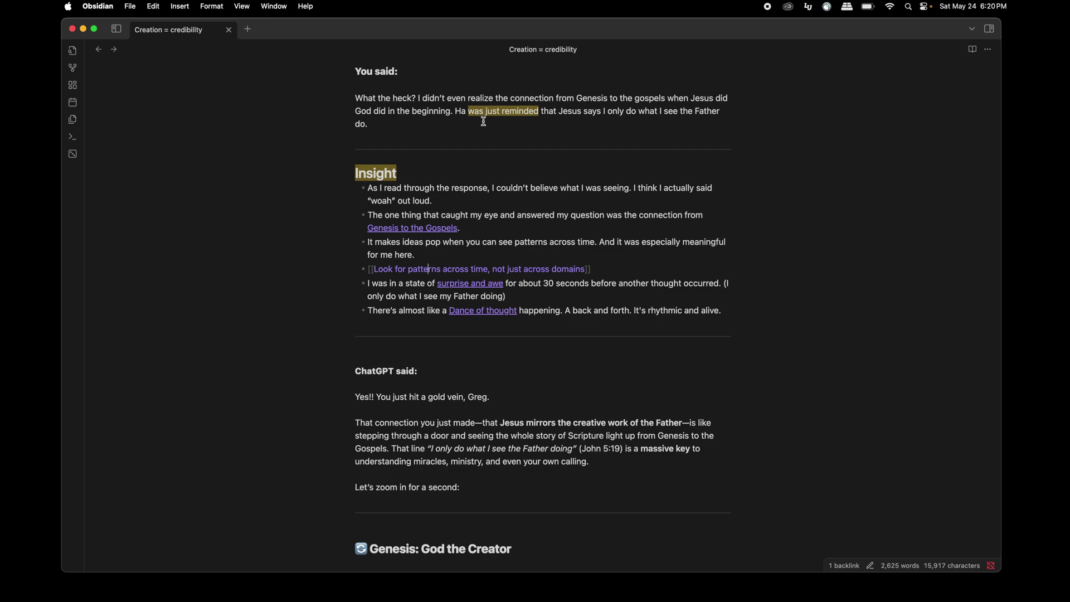
# Step: Select the Genesis-and-gospels sentence in You said, deselect it, then open the 'surprise and awe' note
pyautogui.click(560, 111)
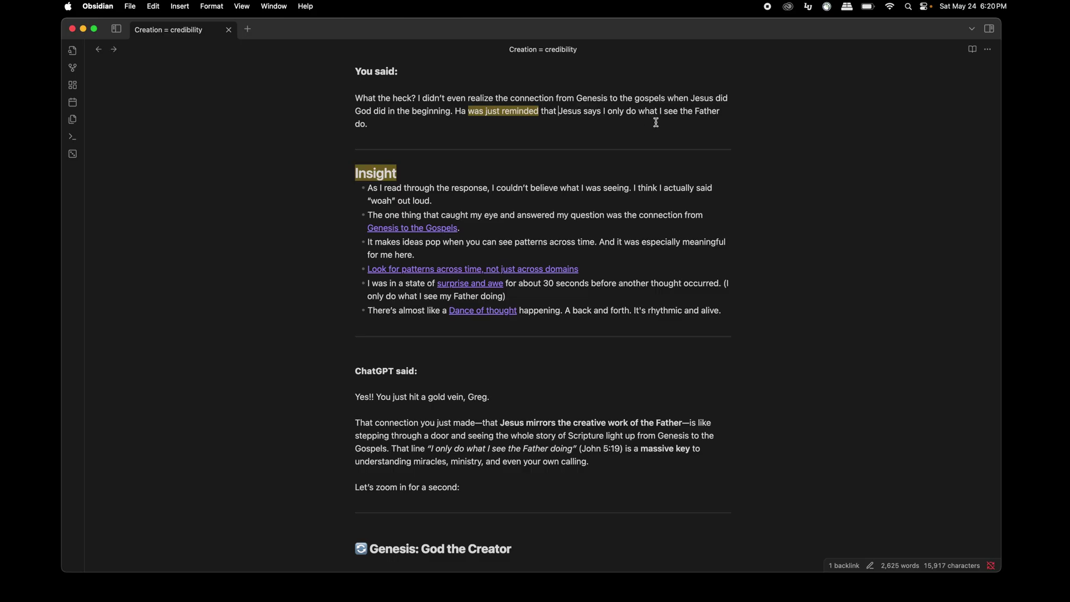
pyautogui.moveTo(418, 98); pyautogui.dragTo(452, 111)
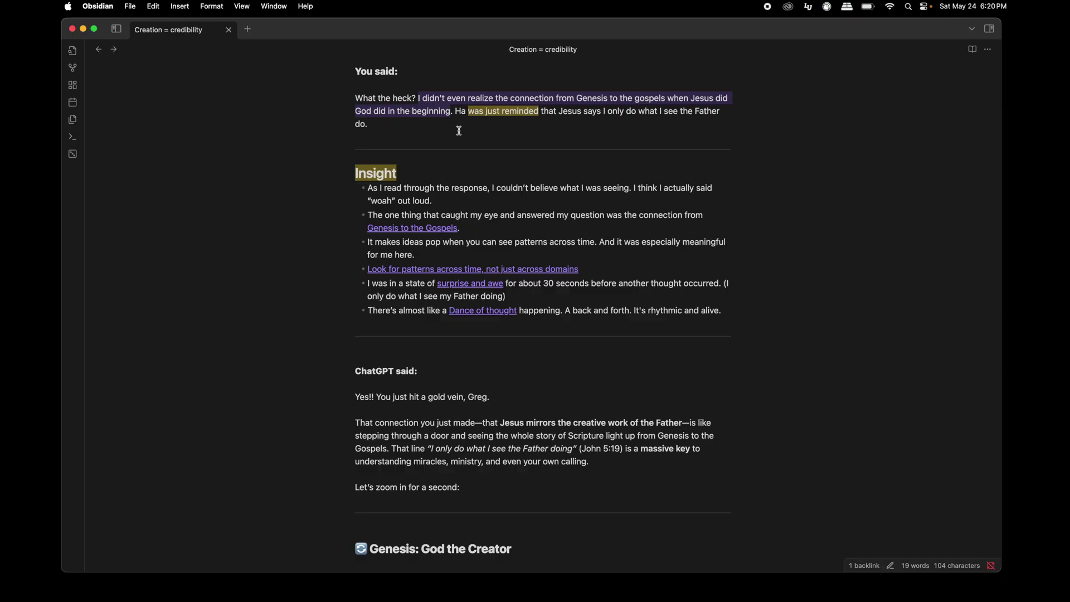
pyautogui.click(469, 133)
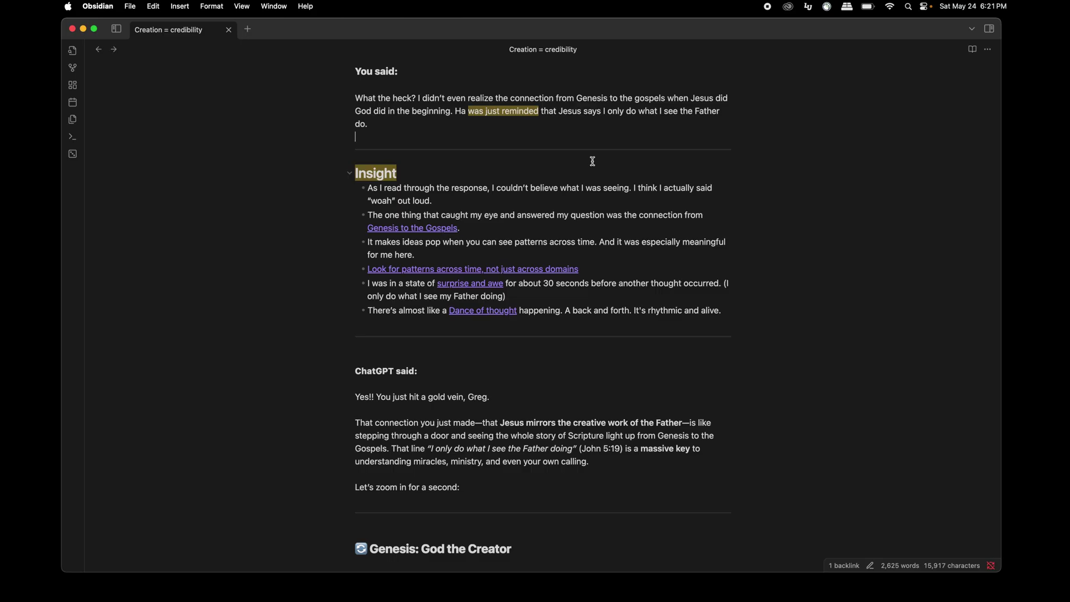
pyautogui.click(576, 124)
pyautogui.click(485, 285)
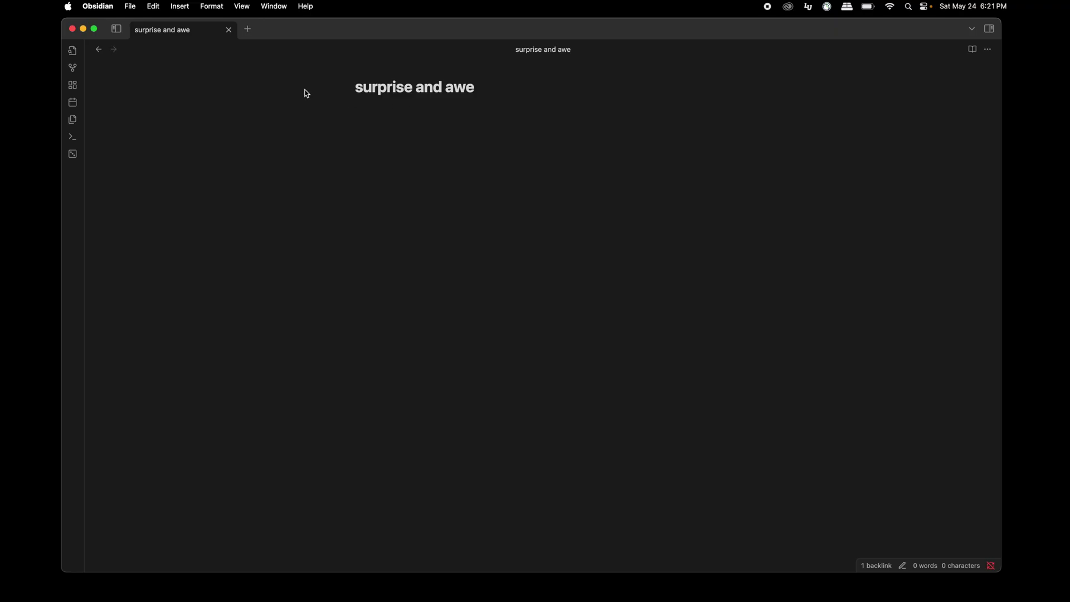
pyautogui.click(98, 50)
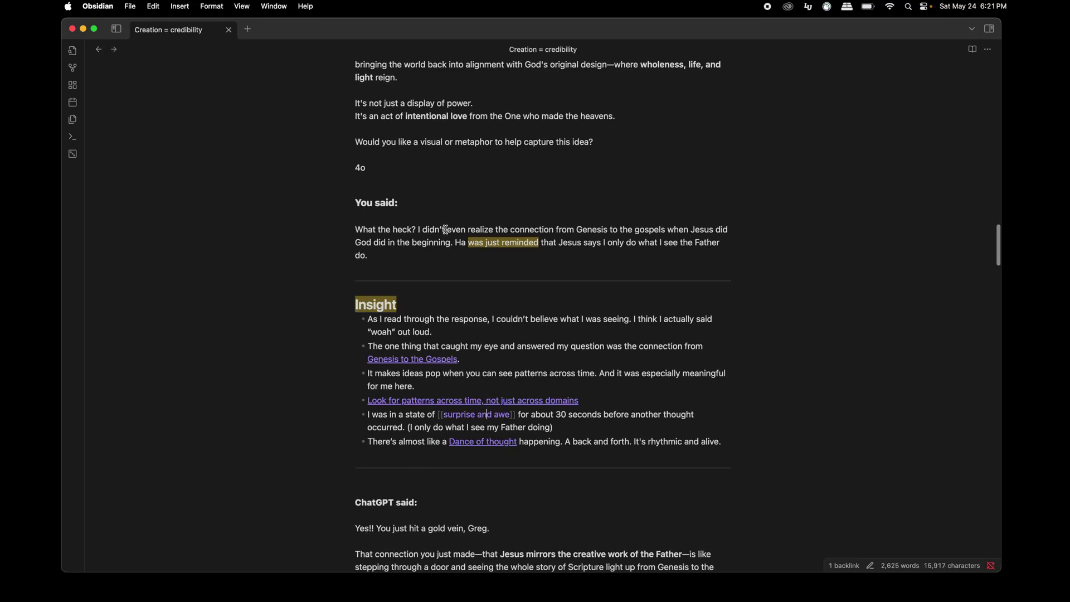
pyautogui.scroll(-3, 492, 311)
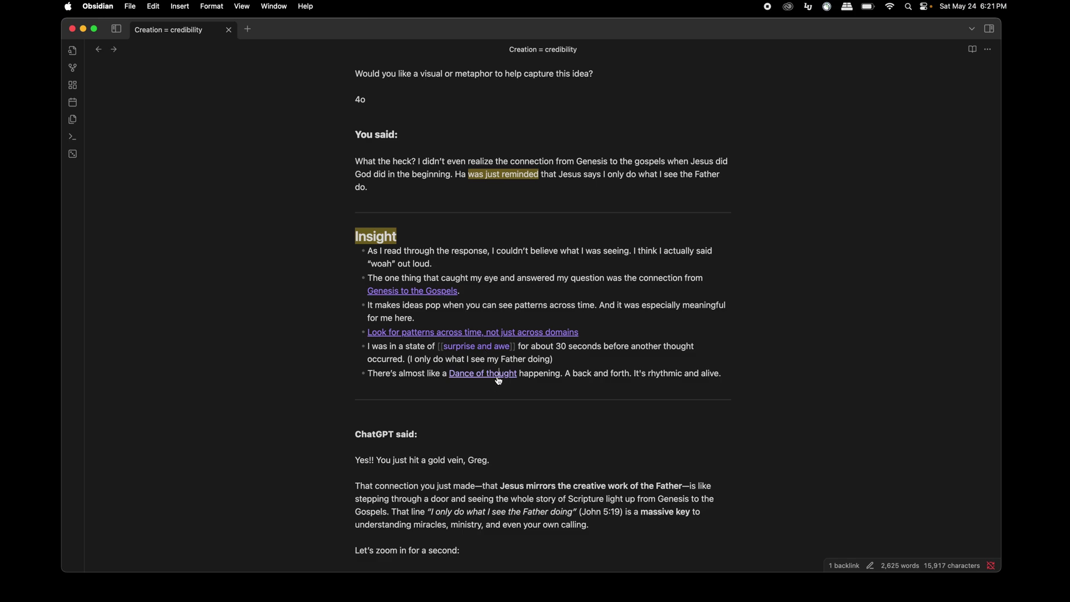
pyautogui.click(497, 376)
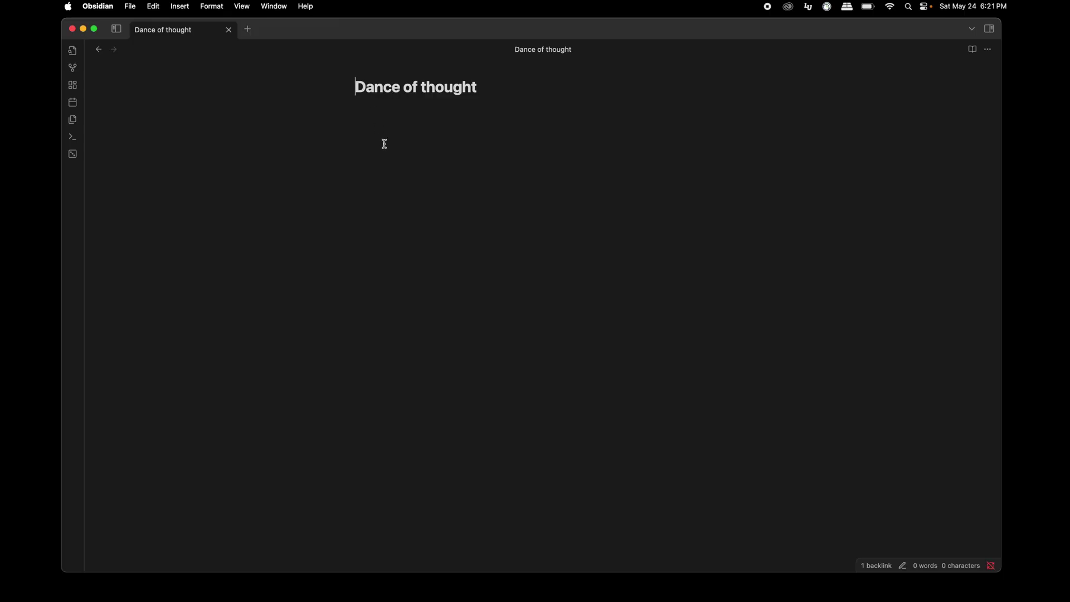
pyautogui.moveTo(355, 87); pyautogui.dragTo(476, 95)
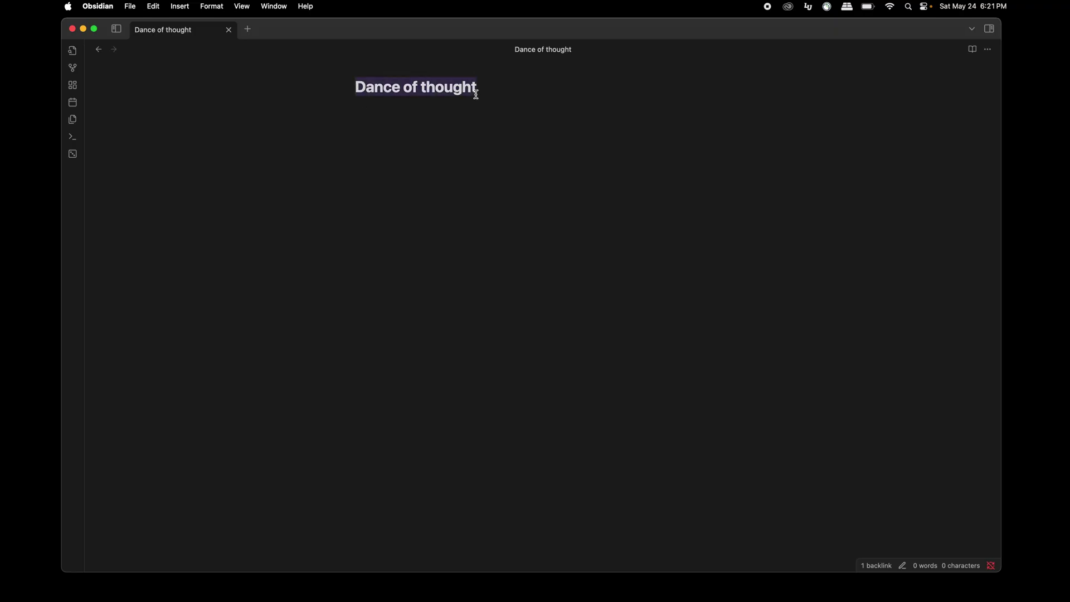
pyautogui.click(98, 51)
pyautogui.scroll(-5, 412, 336)
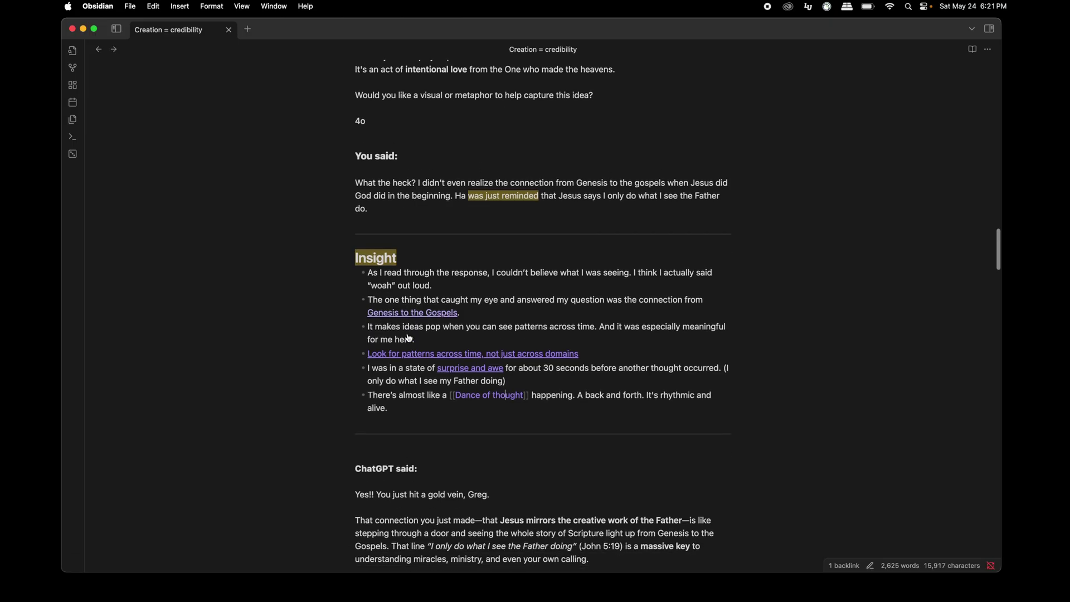
pyautogui.click(431, 384)
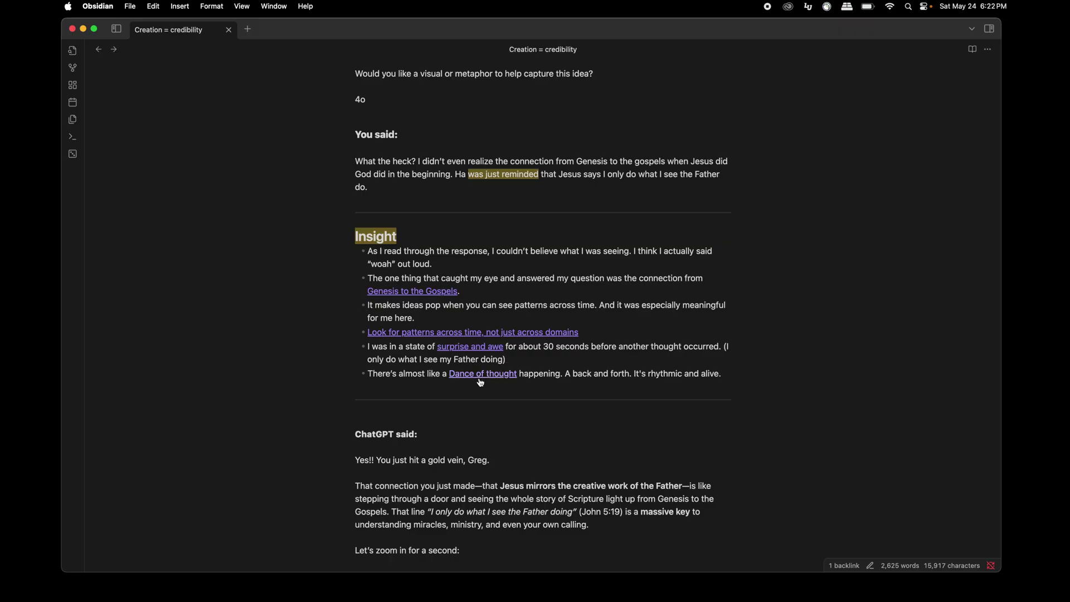
pyautogui.scroll(-5, 481, 383)
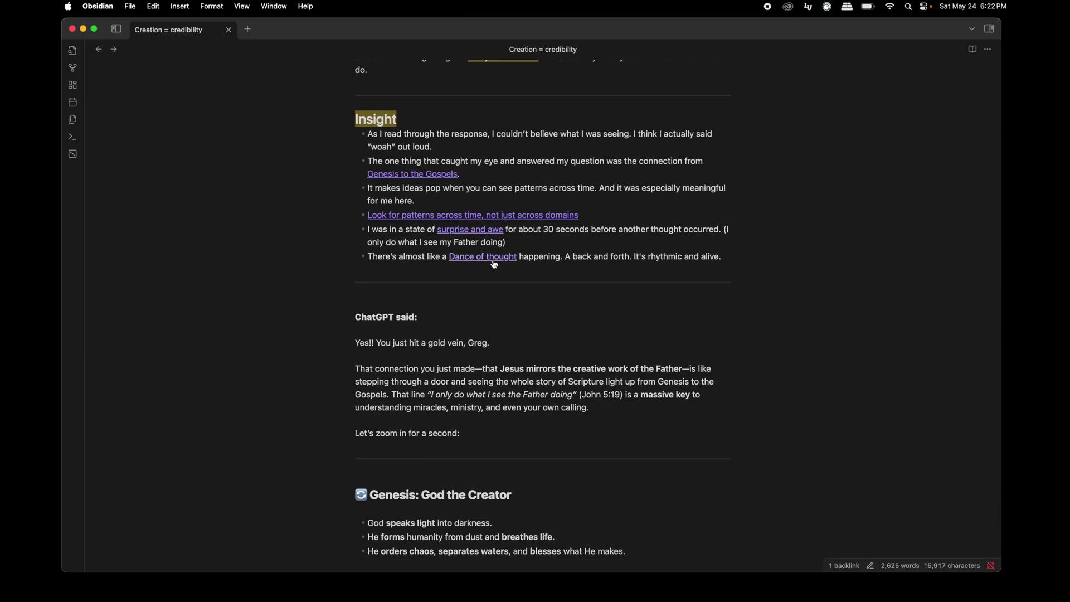
pyautogui.scroll(-3, 592, 341)
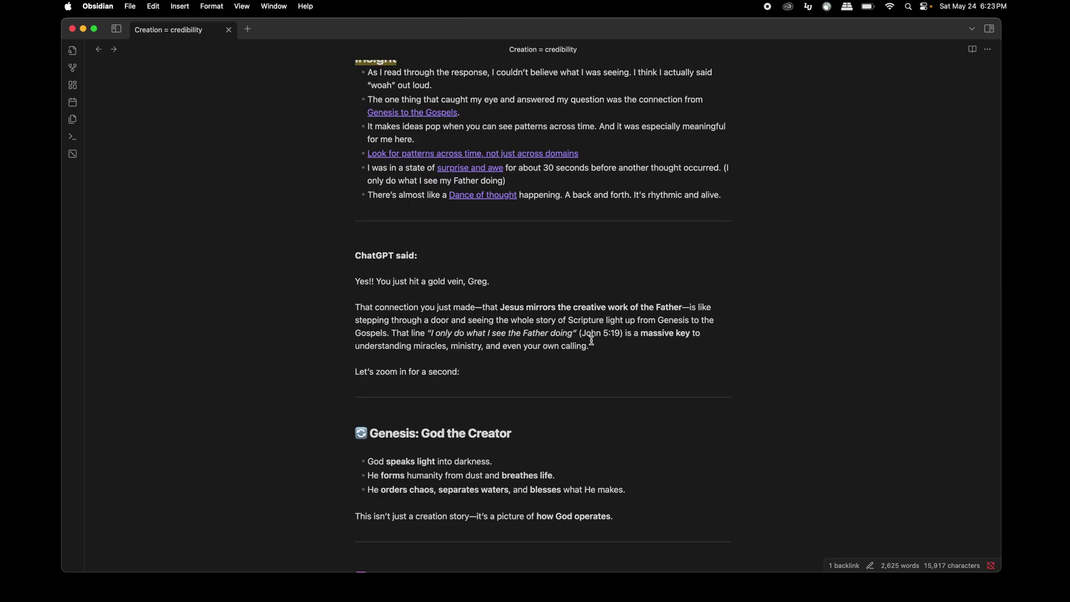
pyautogui.scroll(-5, 592, 341)
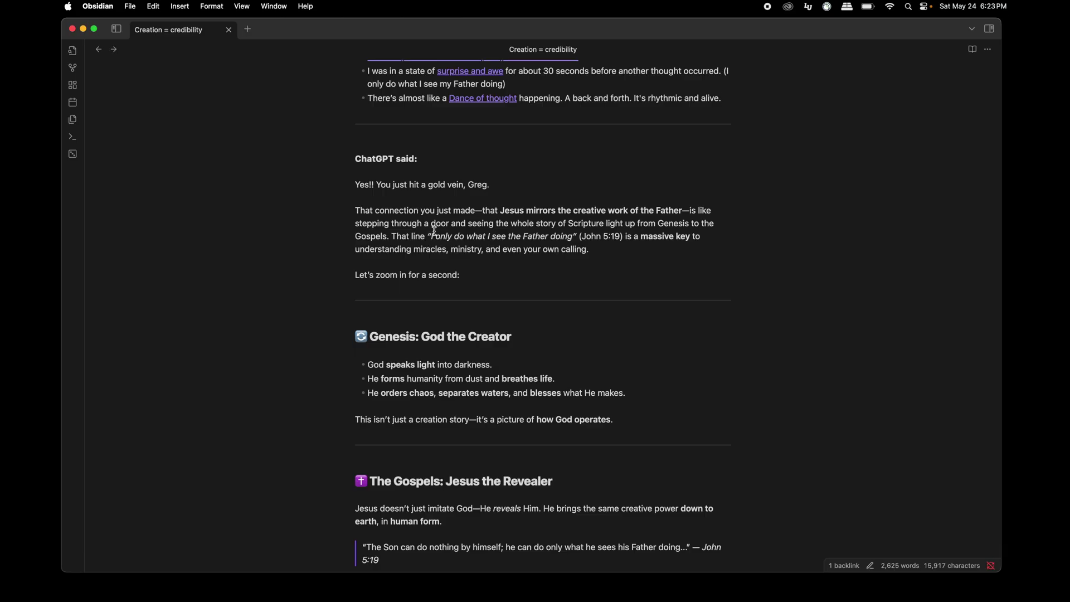
pyautogui.moveTo(428, 185); pyautogui.dragTo(463, 188)
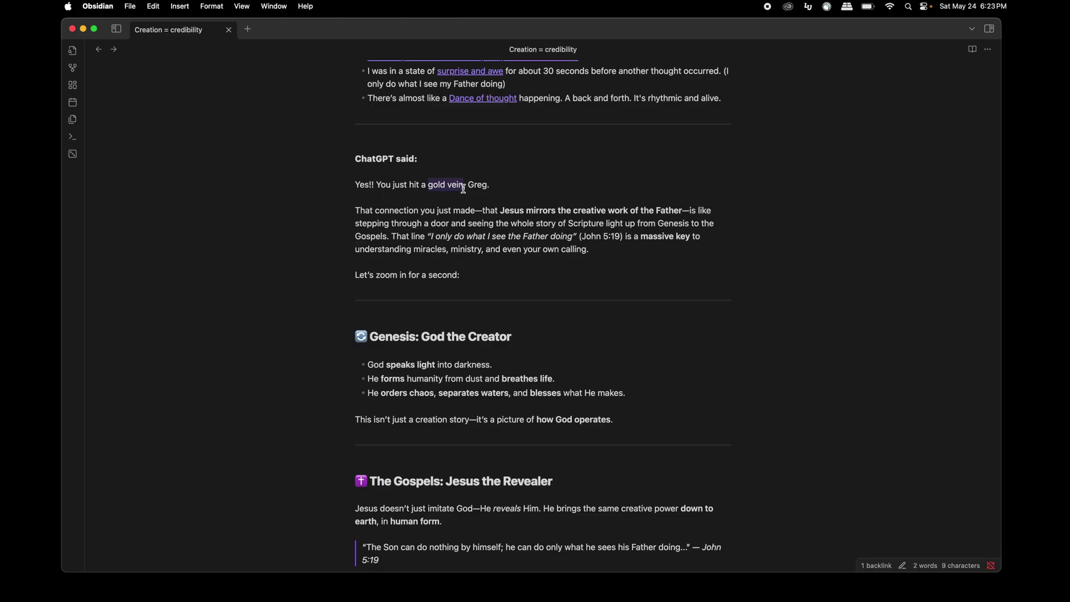
# Step: Wrap 'gold vein' in [[ ]] to make a link, visit the new note, and come back
pyautogui.click(445, 186)
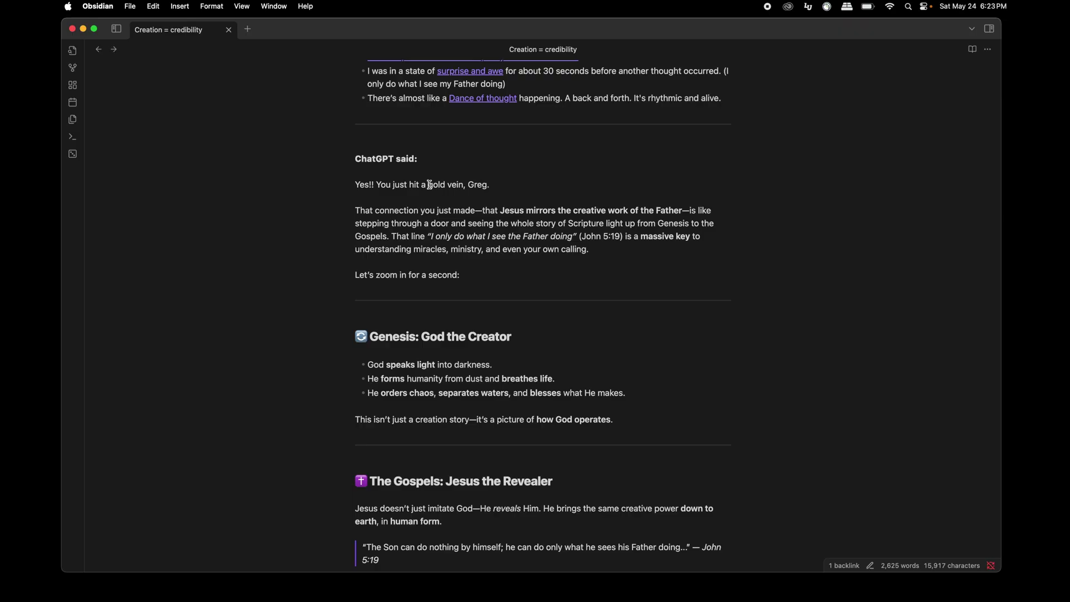
pyautogui.write('[[')
pyautogui.press('Escape')
pyautogui.click(471, 184)
pyautogui.write(']]')
pyautogui.click(451, 185)
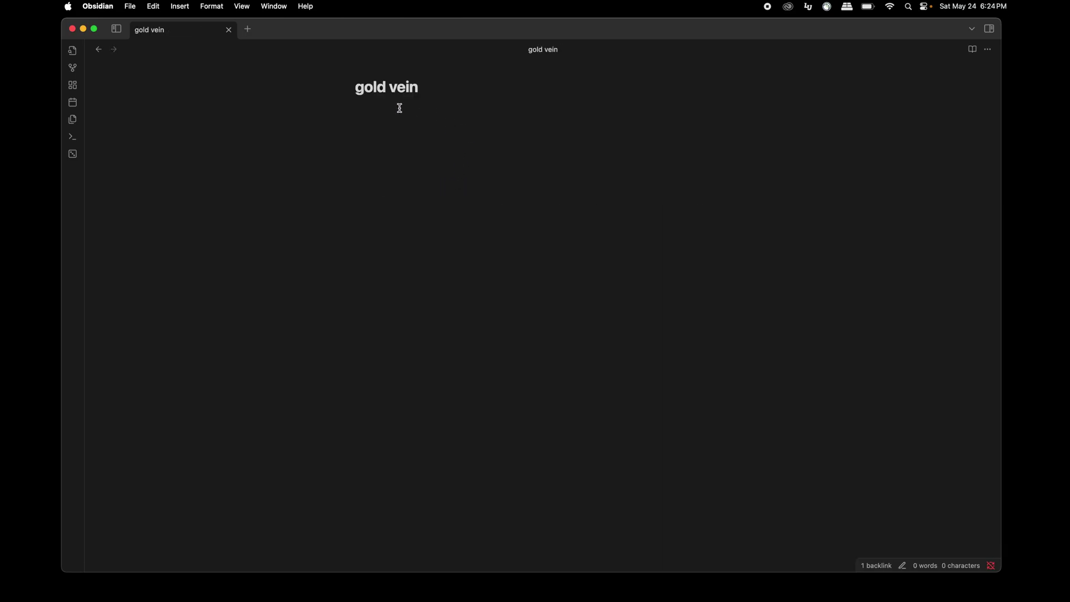
pyautogui.click(99, 50)
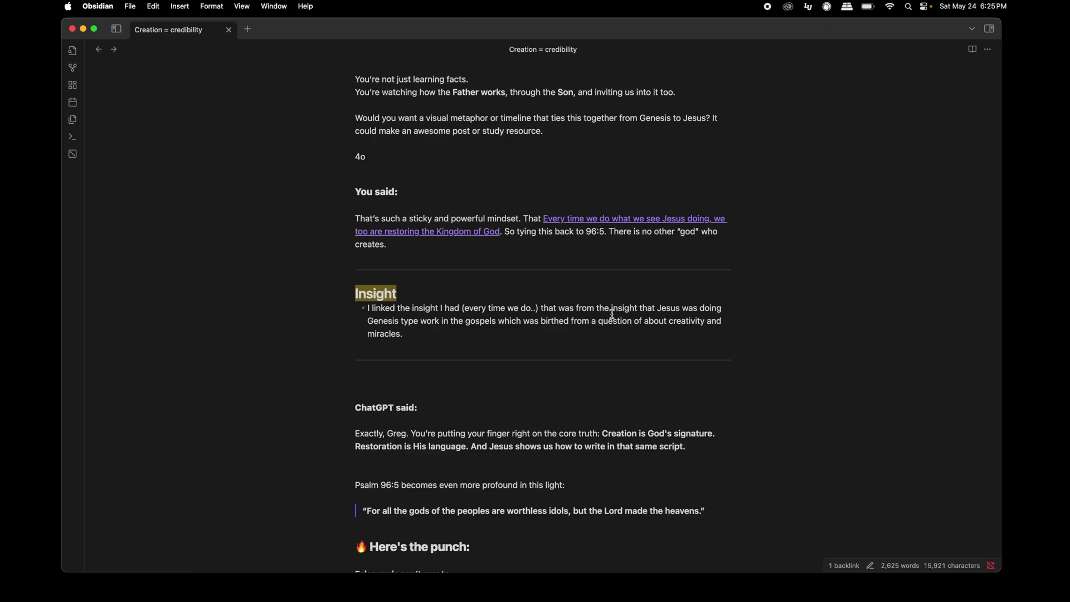
pyautogui.click(543, 335)
pyautogui.scroll(15, 543, 336)
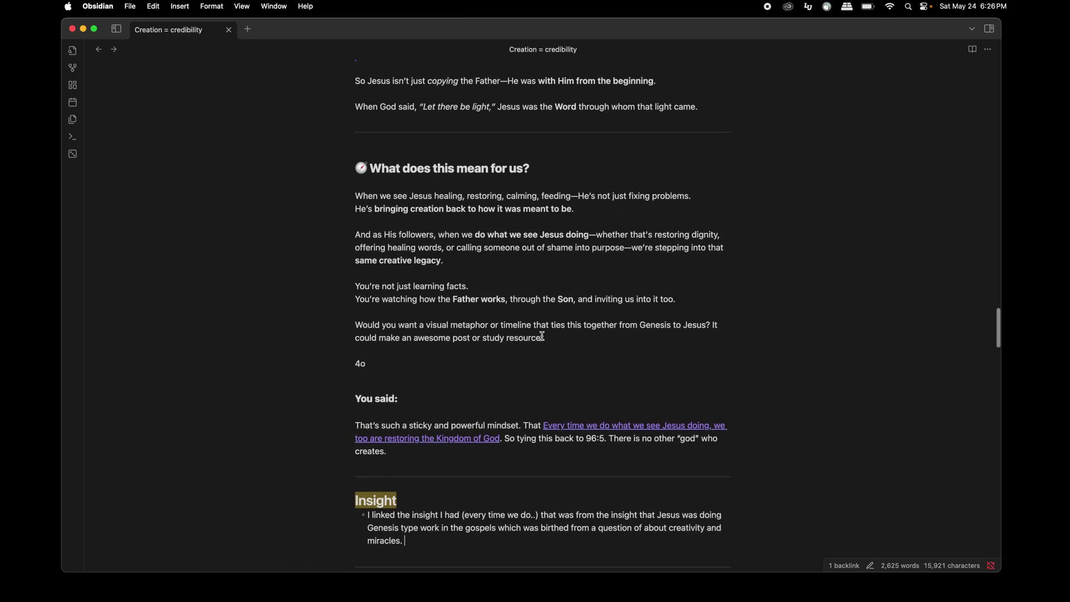
pyautogui.scroll(10, 542, 336)
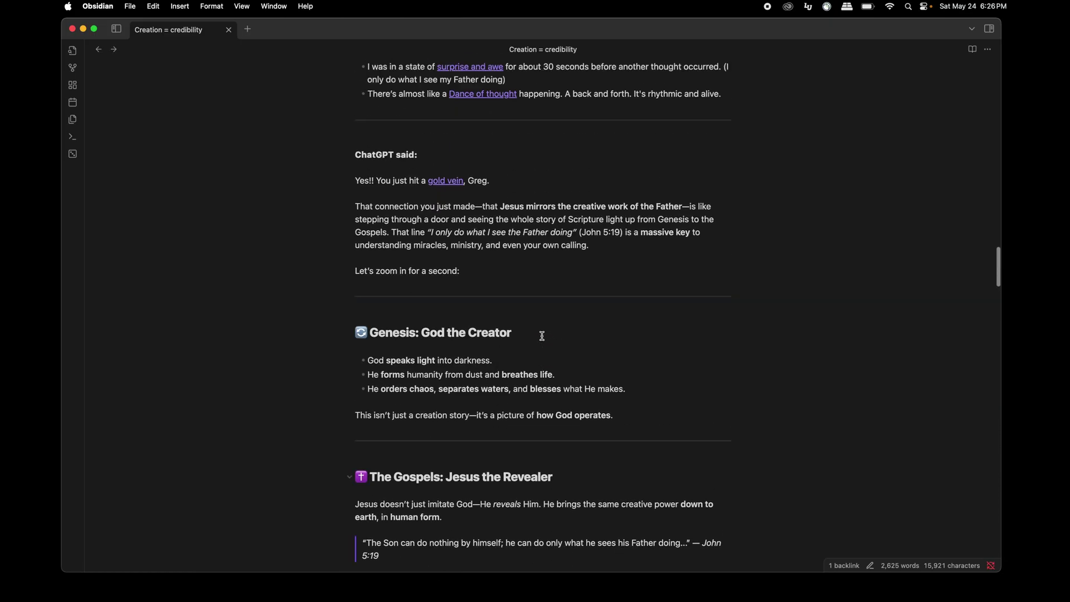
pyautogui.scroll(-12, 566, 536)
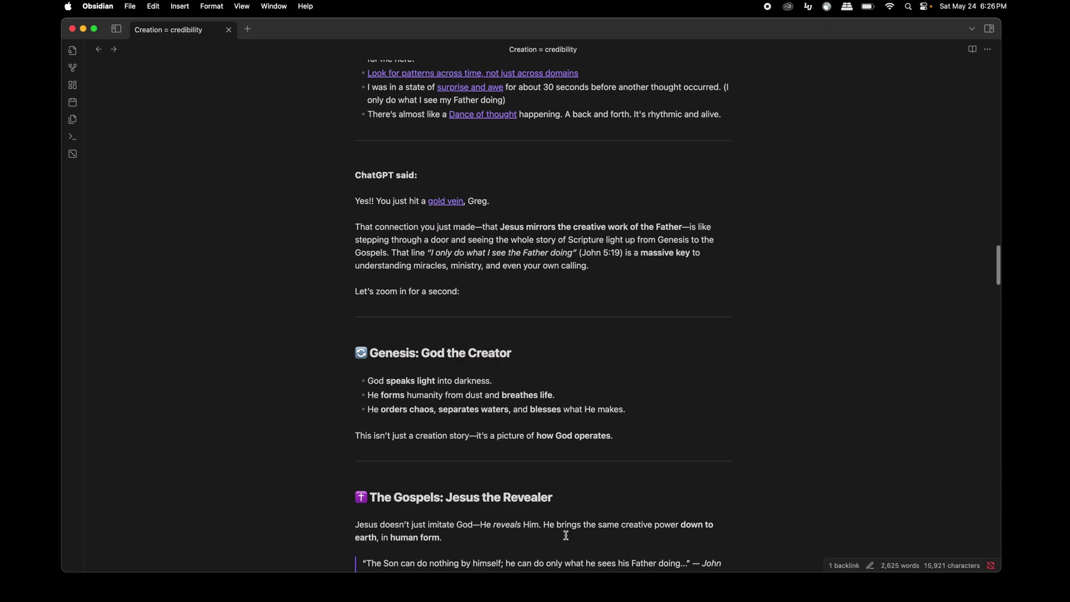
pyautogui.scroll(-5, 566, 535)
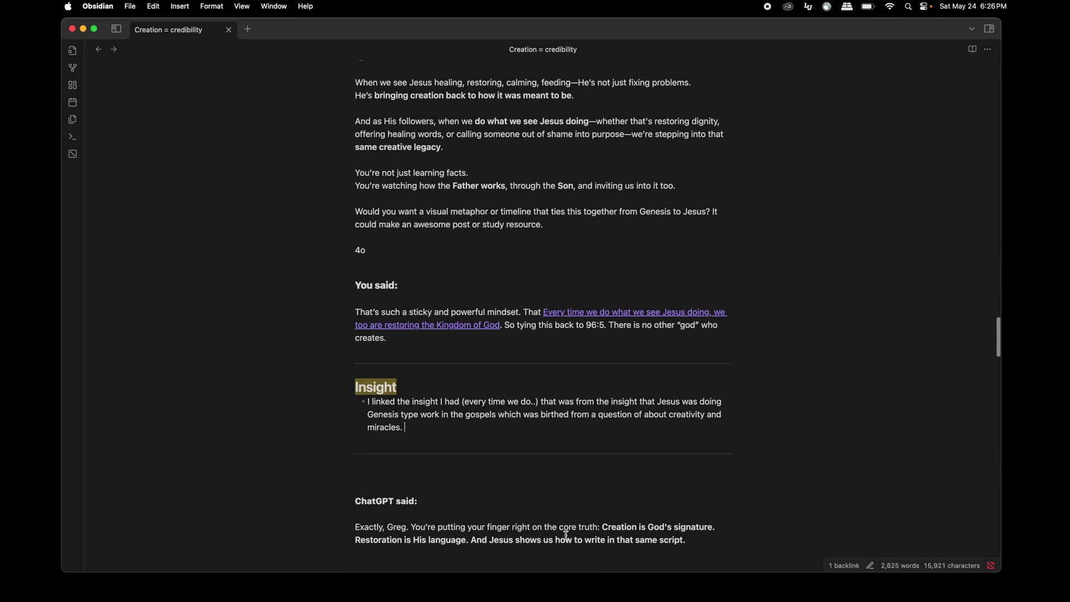
pyautogui.scroll(-15, 566, 535)
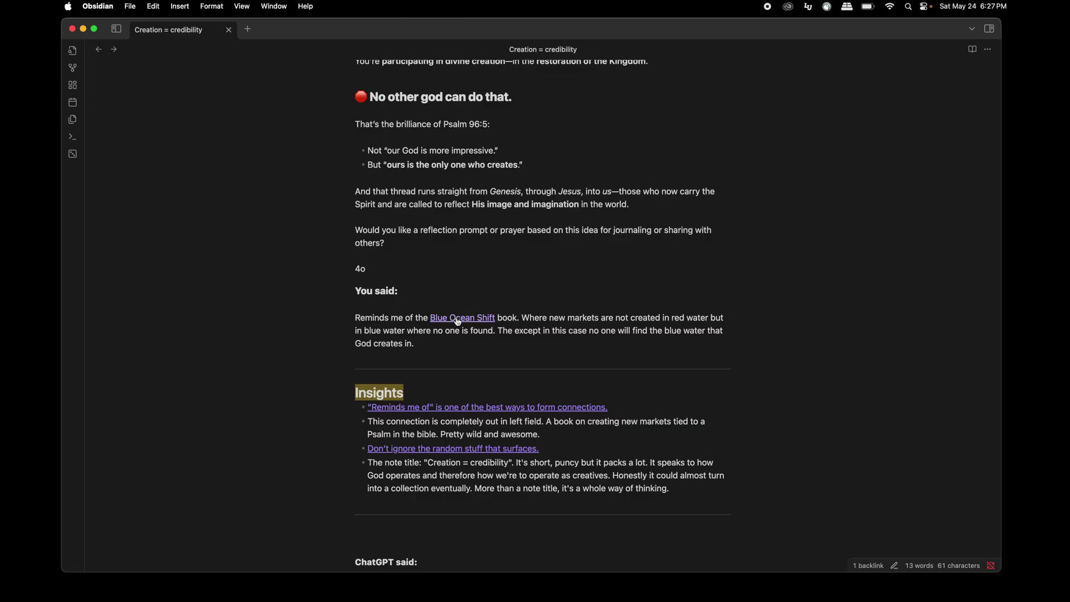
pyautogui.moveTo(433, 344); pyautogui.dragTo(354, 328)
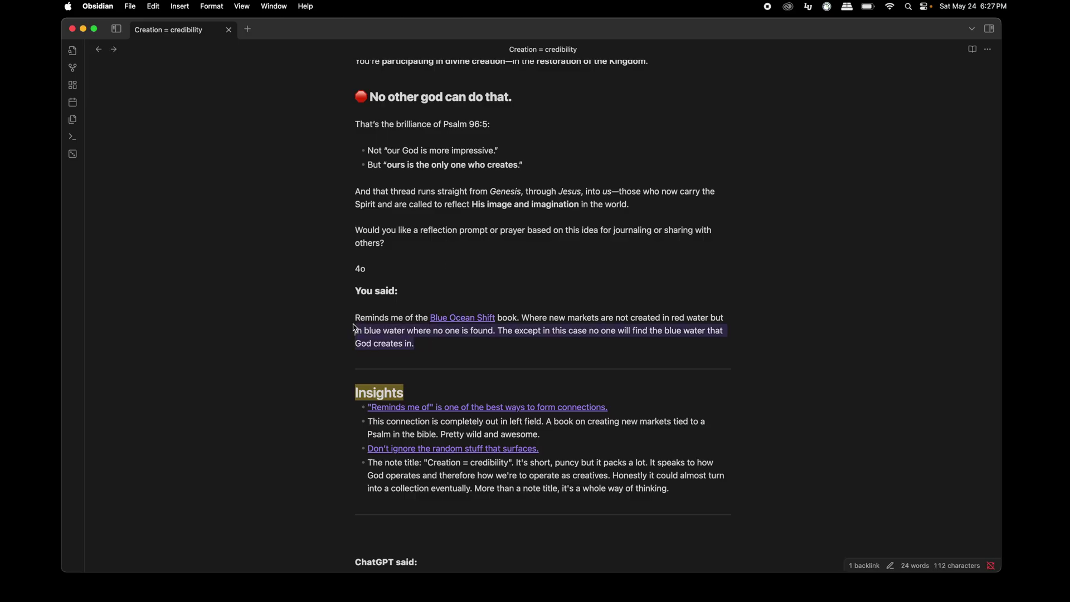
pyautogui.scroll(-1, 390, 341)
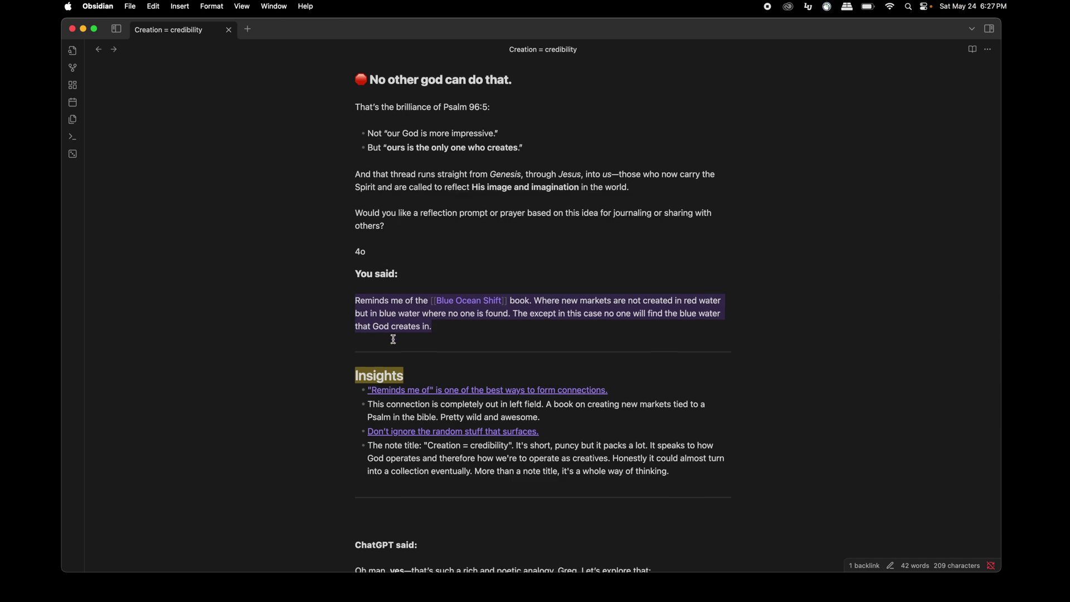
pyautogui.click(440, 343)
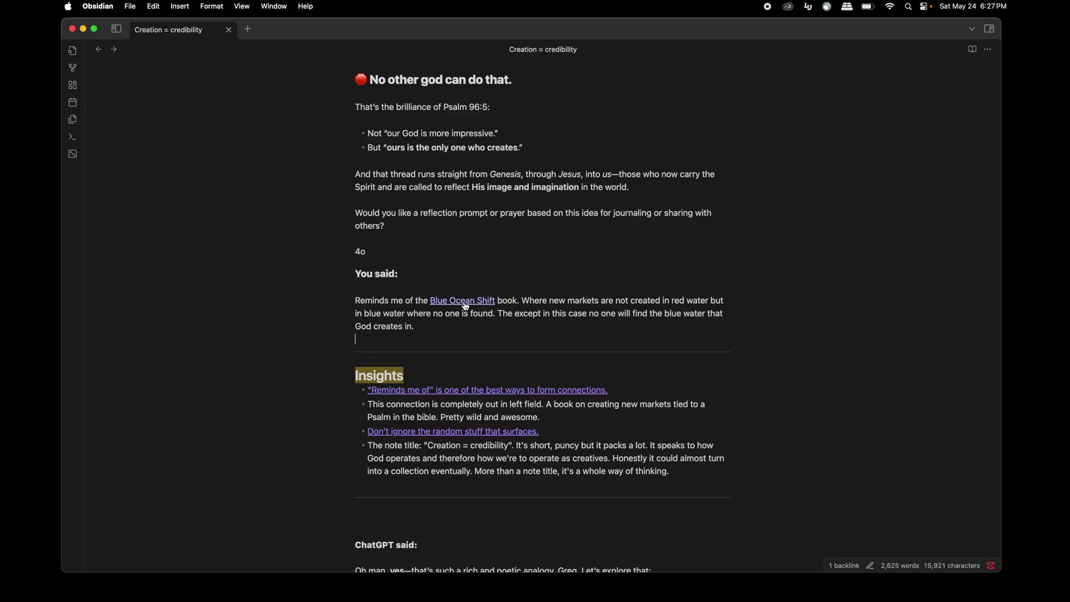
pyautogui.moveTo(523, 302); pyautogui.dragTo(668, 312)
pyautogui.click(591, 337)
pyautogui.click(532, 327)
# Step: Select and deselect the Blue Ocean Shift paragraph twice
pyautogui.scroll(-2, 501, 379)
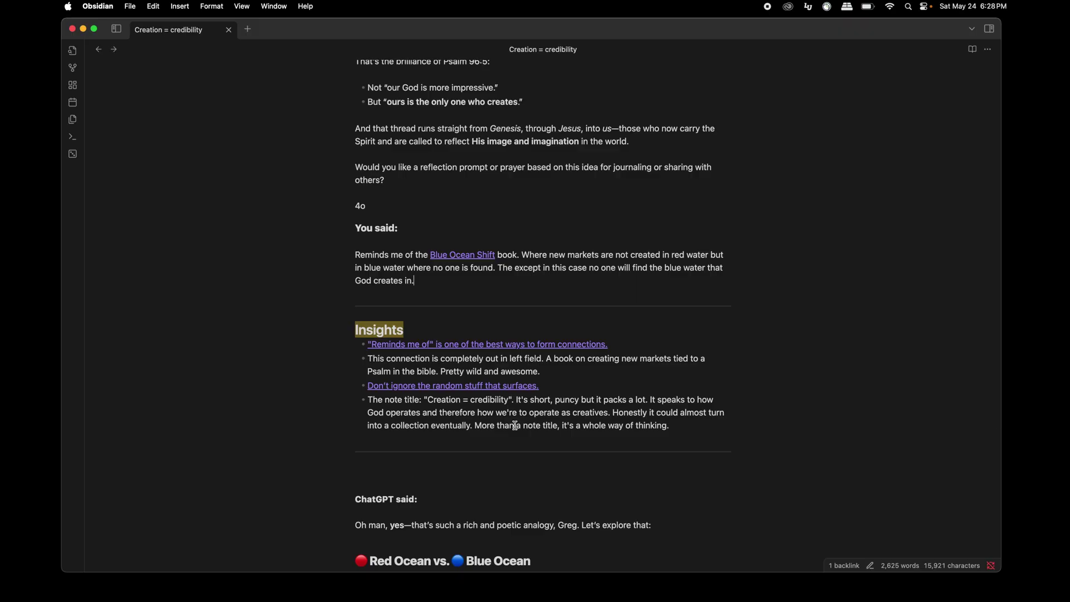
pyautogui.scroll(-1, 491, 361)
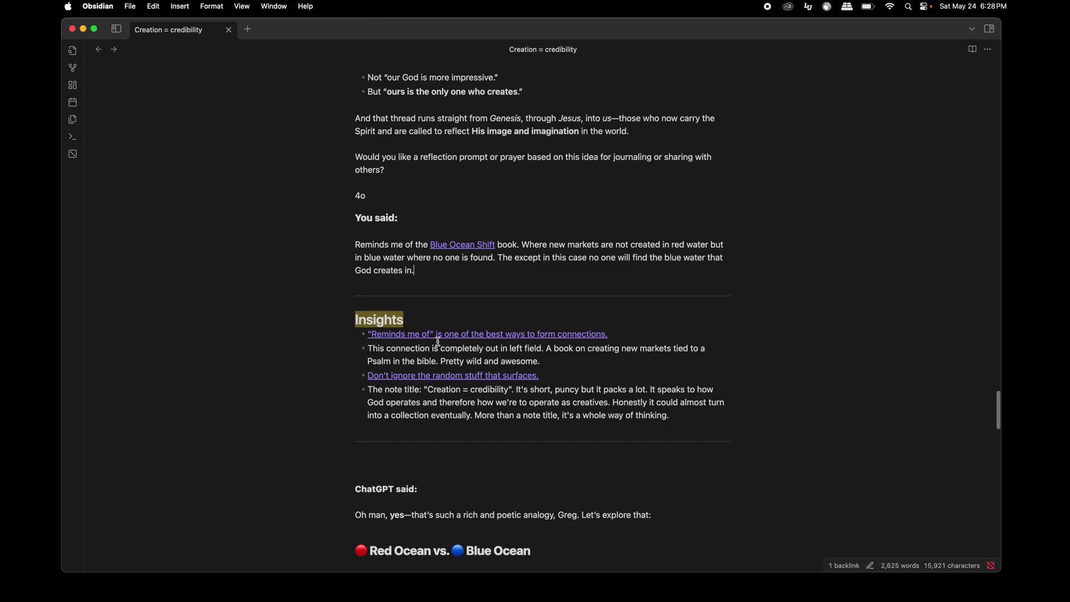
pyautogui.moveTo(432, 270); pyautogui.dragTo(358, 243)
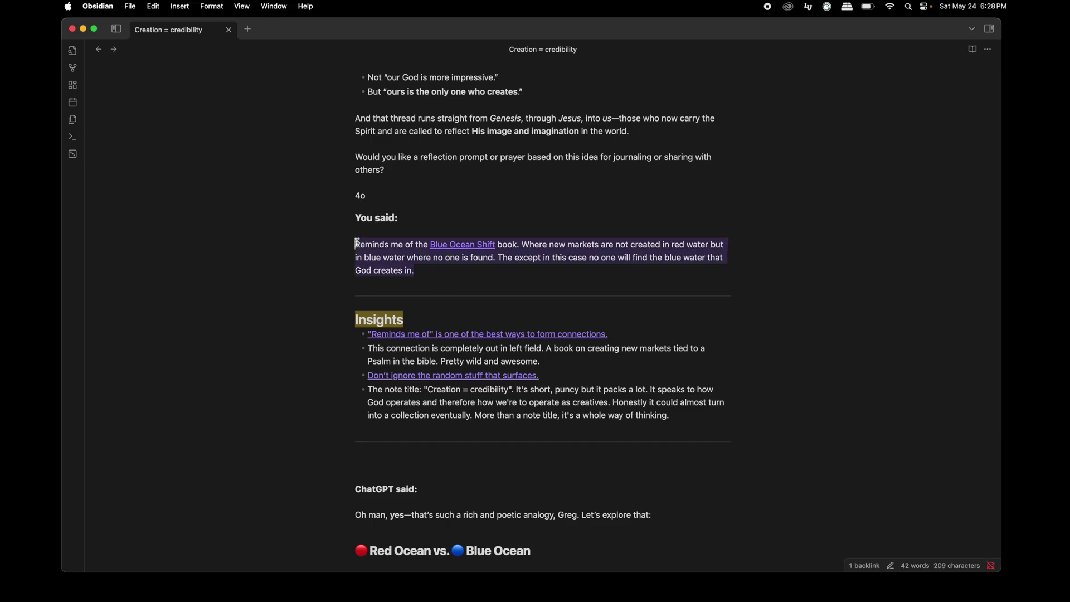
pyautogui.click(444, 273)
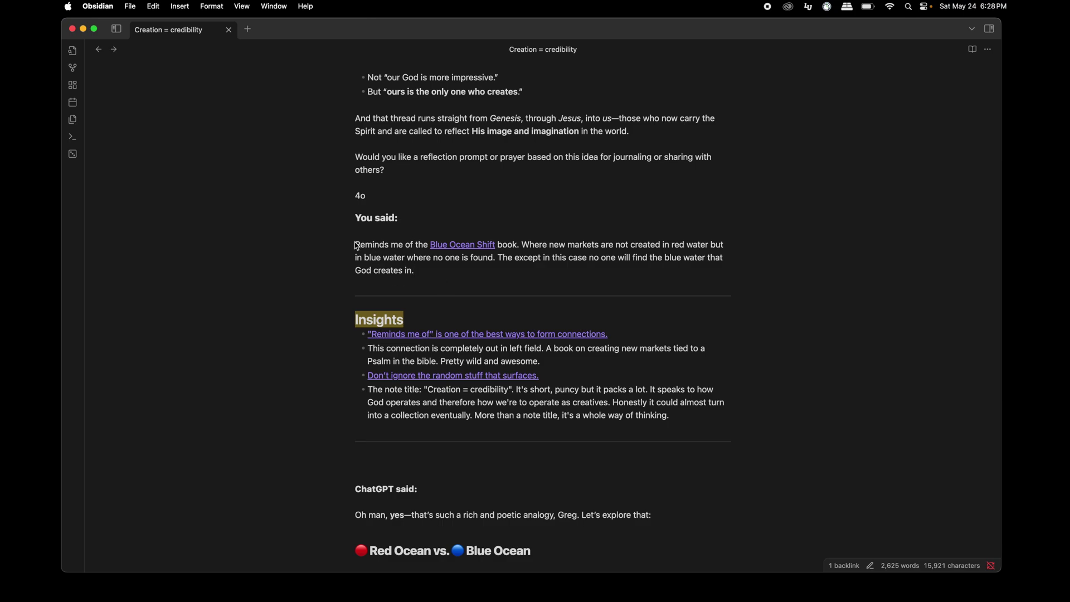
pyautogui.moveTo(416, 271); pyautogui.dragTo(355, 244)
pyautogui.click(429, 274)
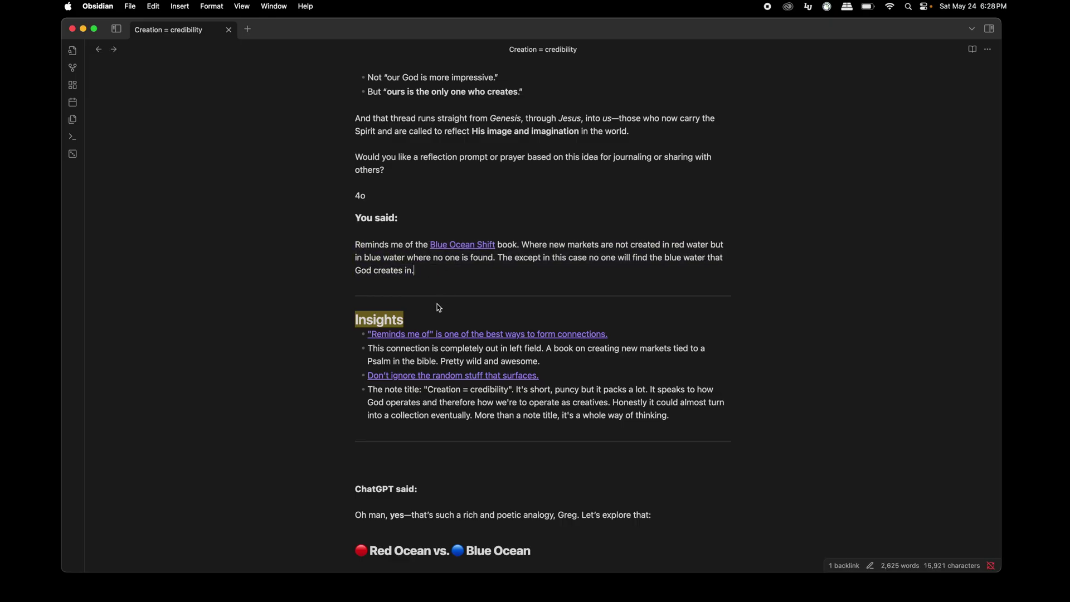
# Step: Open the 'Reminds me of' insight link, then return to Creation = credibility
pyautogui.click(421, 336)
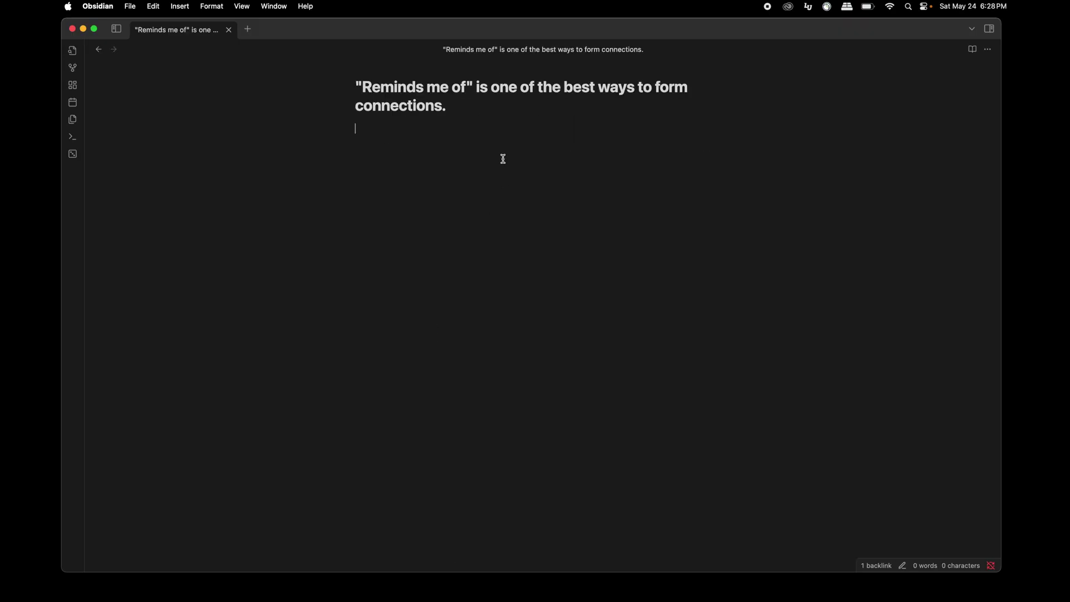
pyautogui.click(99, 49)
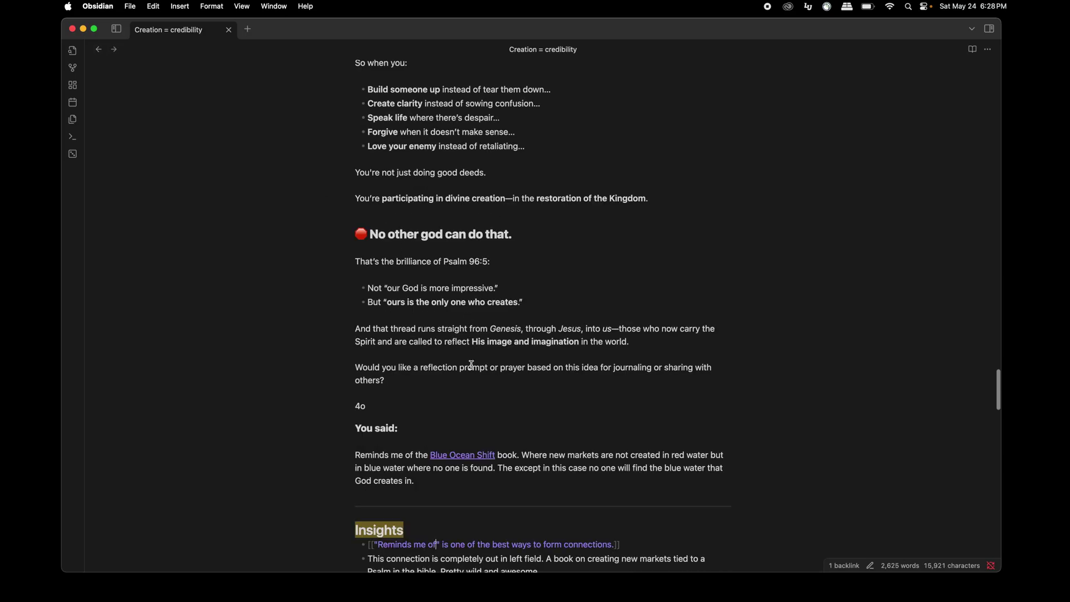
pyautogui.scroll(-6, 471, 365)
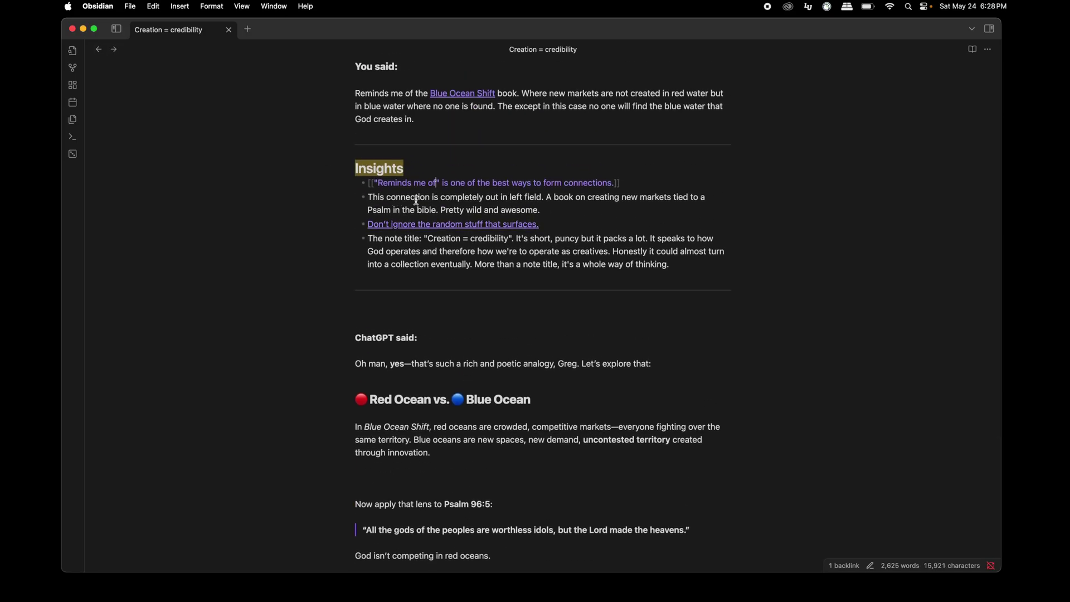
pyautogui.scroll(1, 417, 200)
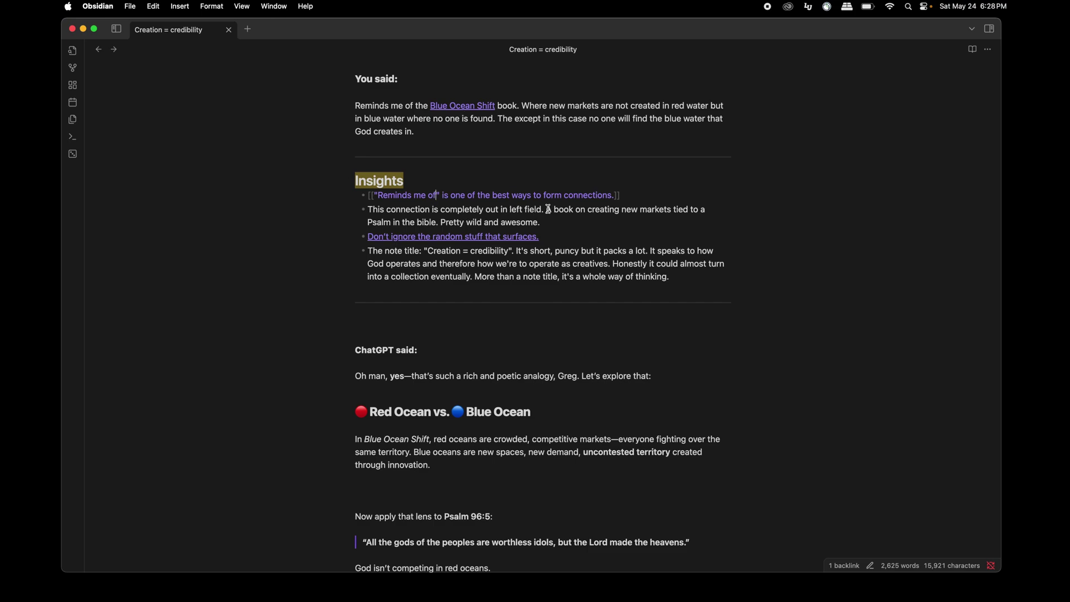
# Step: Highlight the sentence about a book on new markets, then open 'Don't ignore the random stuff that surfaces.'
pyautogui.moveTo(547, 210); pyautogui.dragTo(580, 226)
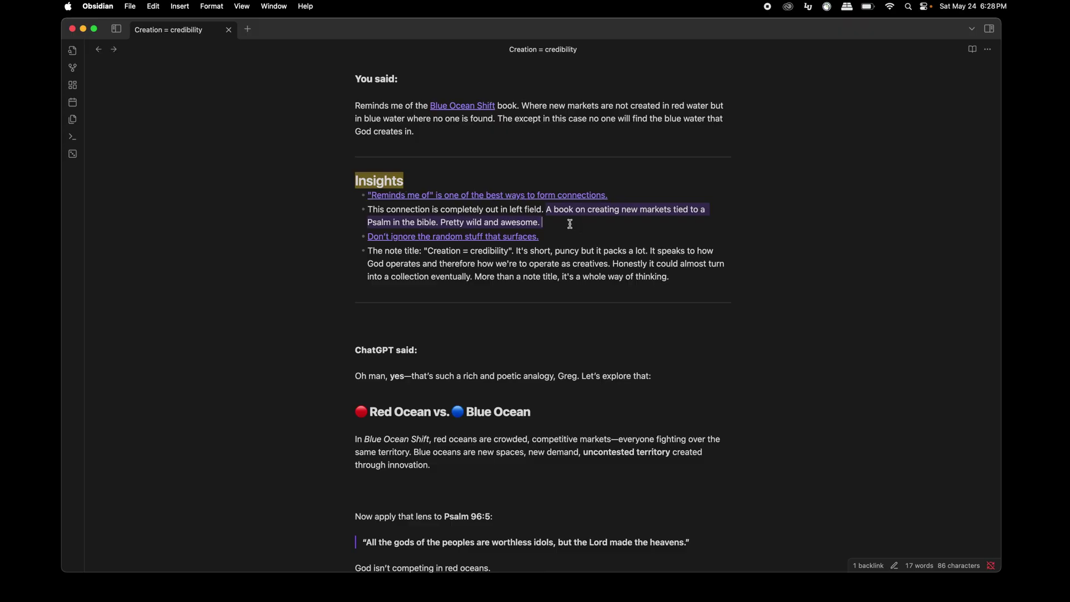
pyautogui.click(568, 224)
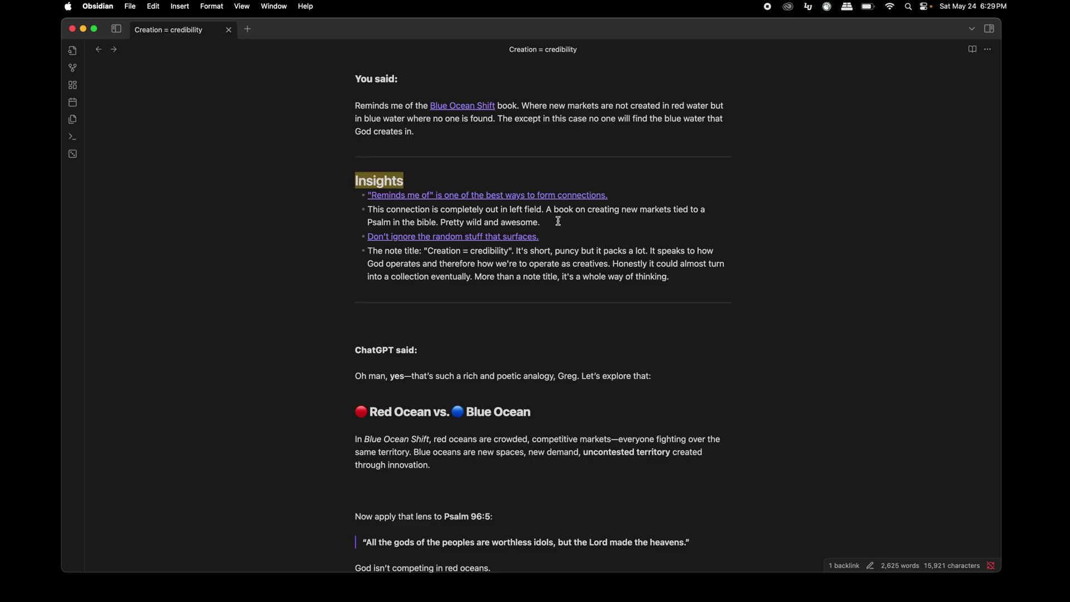
pyautogui.click(435, 238)
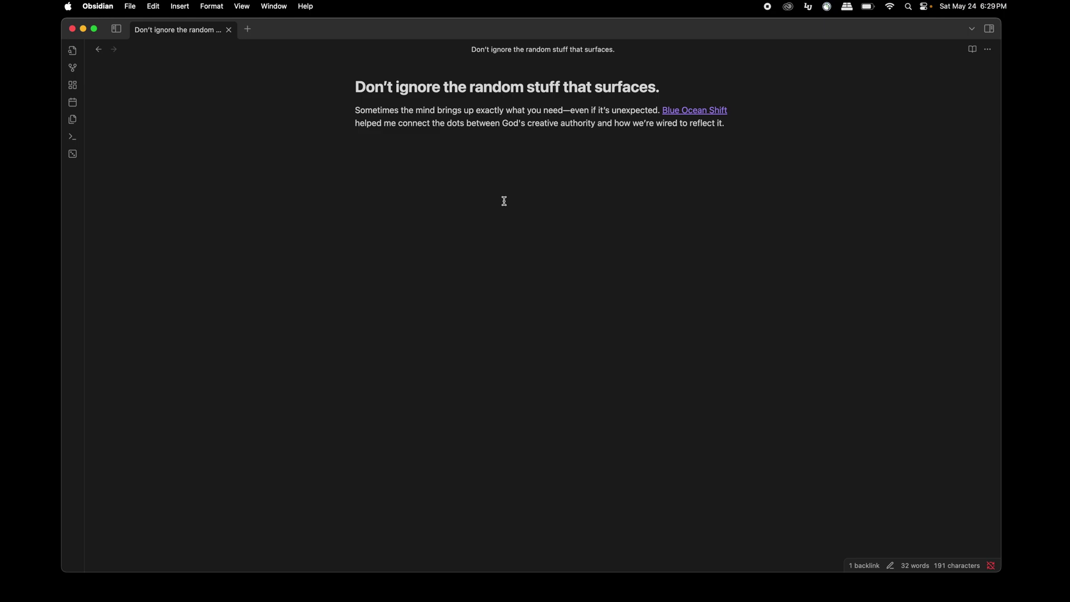
# Step: Return to Creation = credibility and highlight, then deselect, the last Insights bullet about the note title
pyautogui.click(100, 51)
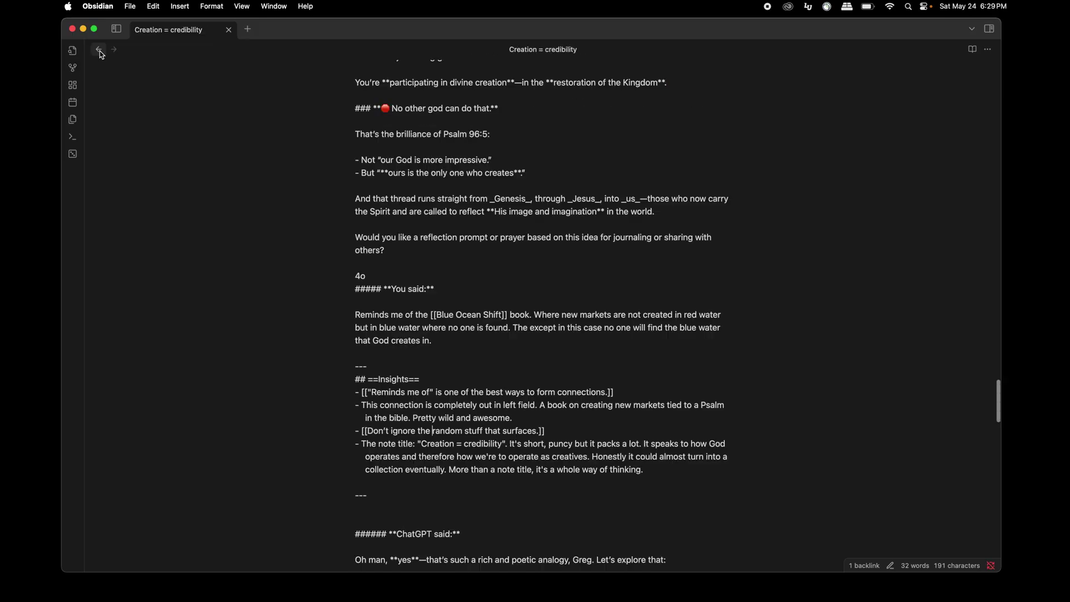
pyautogui.scroll(-2, 323, 209)
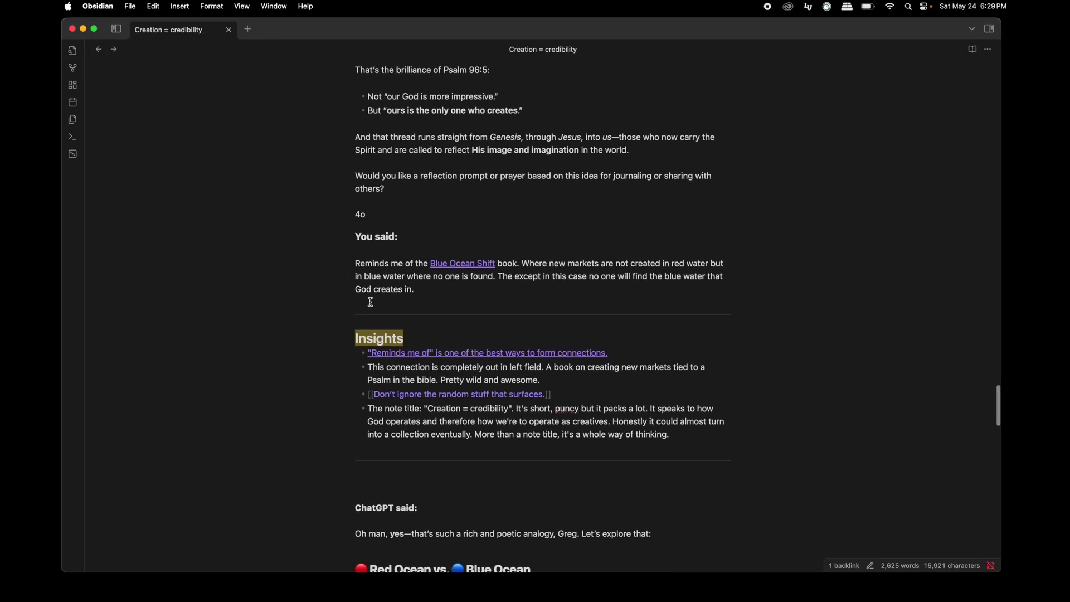
pyautogui.click(433, 337)
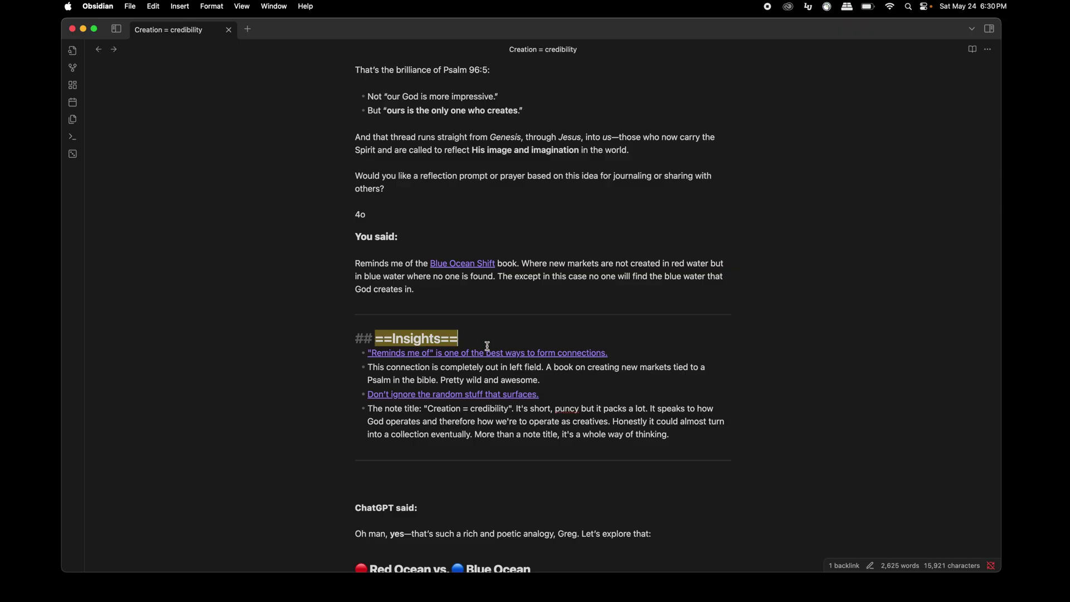
pyautogui.scroll(-2, 487, 346)
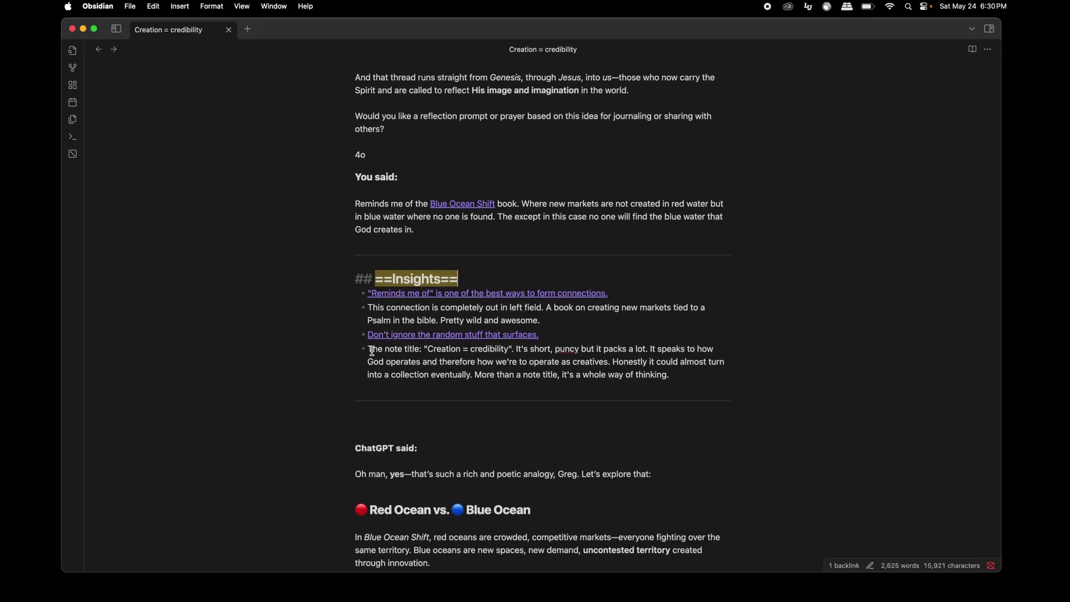
pyautogui.moveTo(367, 349); pyautogui.dragTo(676, 381)
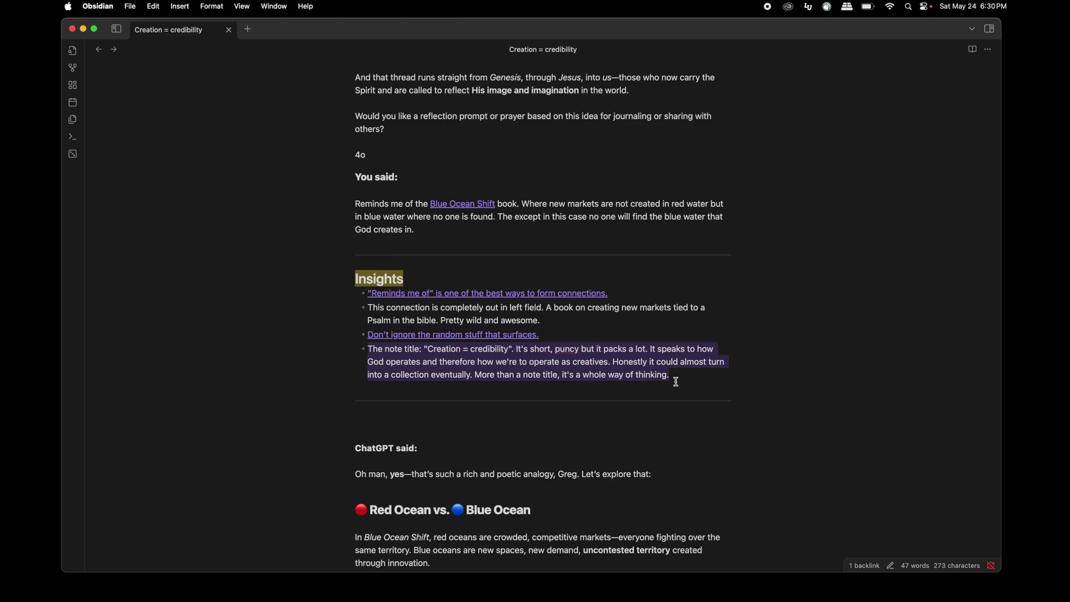
pyautogui.click(676, 380)
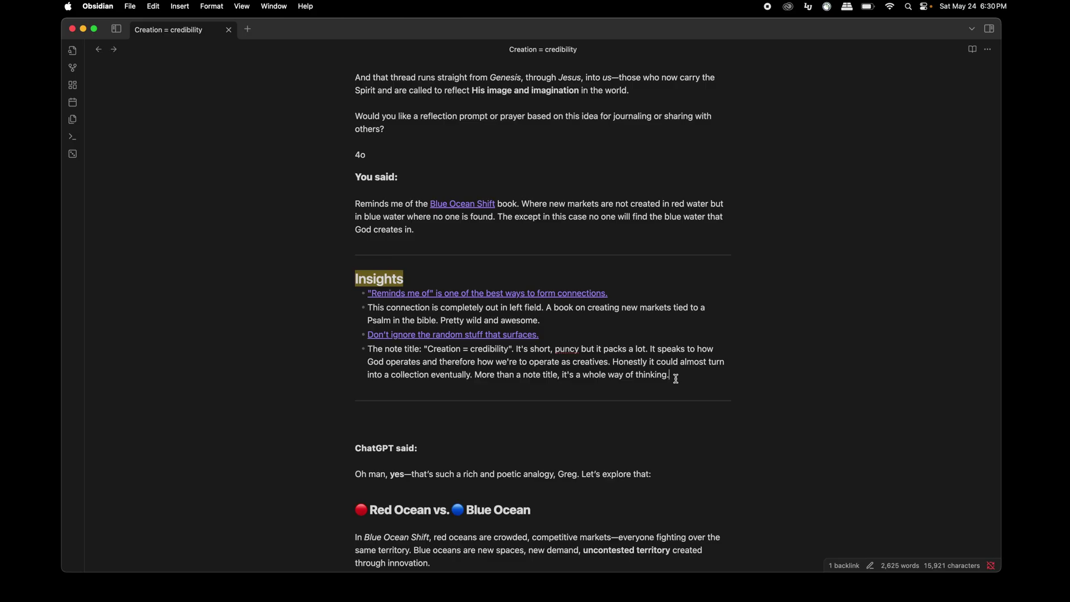
# Step: Fix the typo in the last Insights bullet so 'puncy' reads 'punchy'
pyautogui.click(573, 350)
pyautogui.write('h')
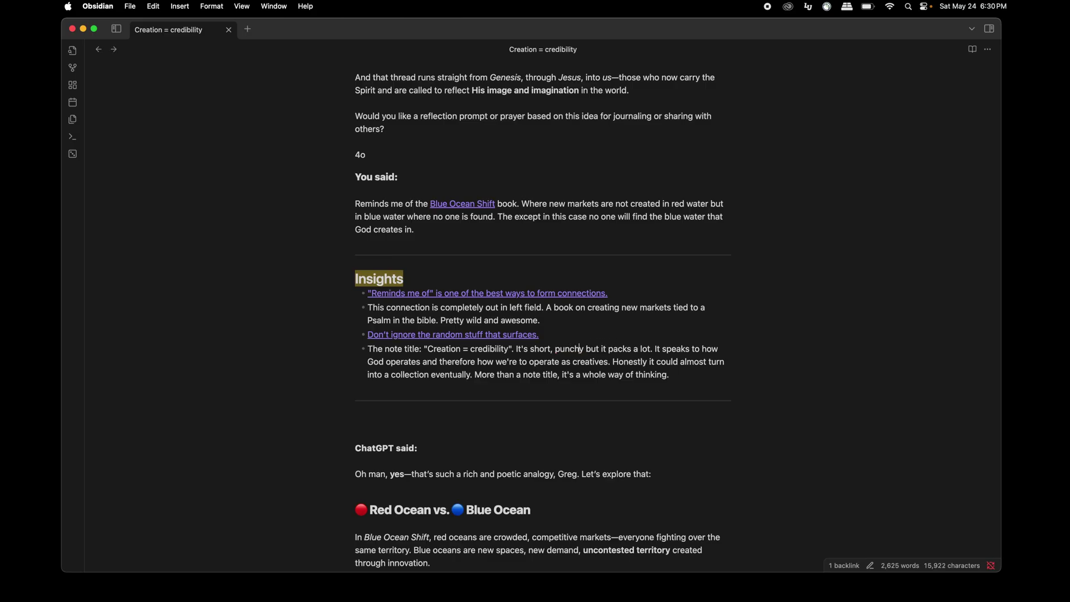